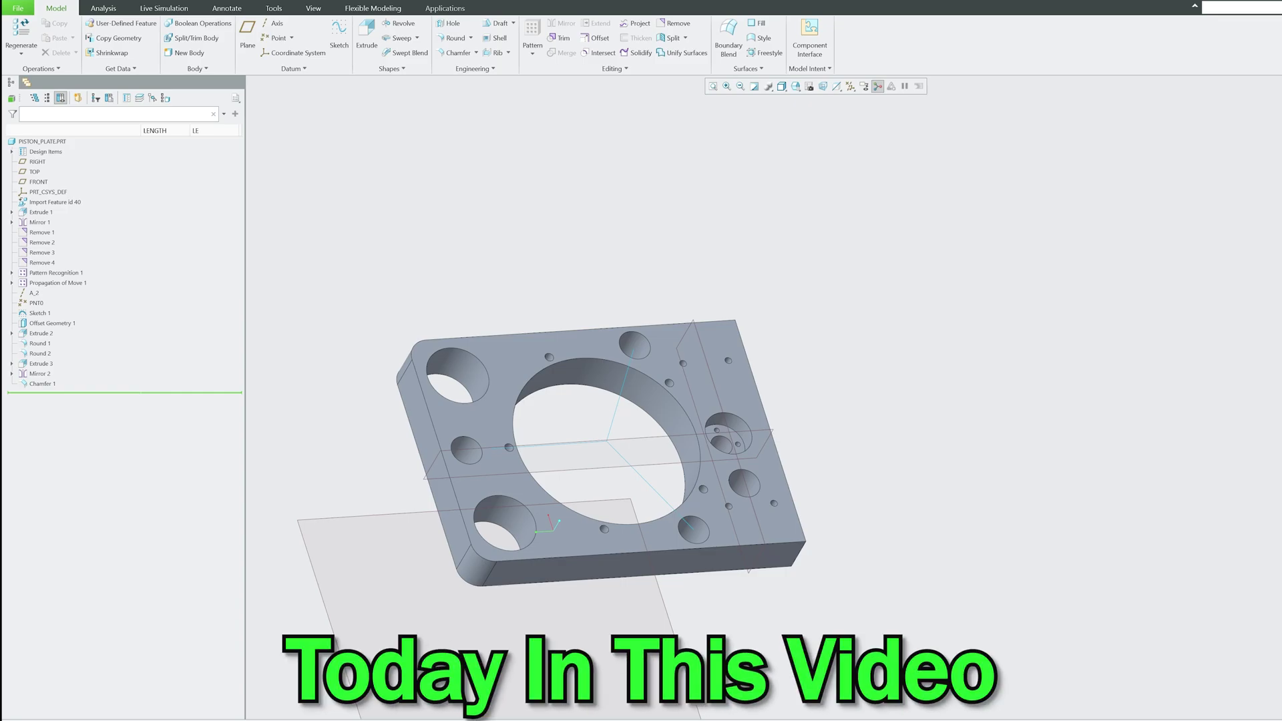
Start a lattice feature on the piston plate, then cancel it
click(494, 69)
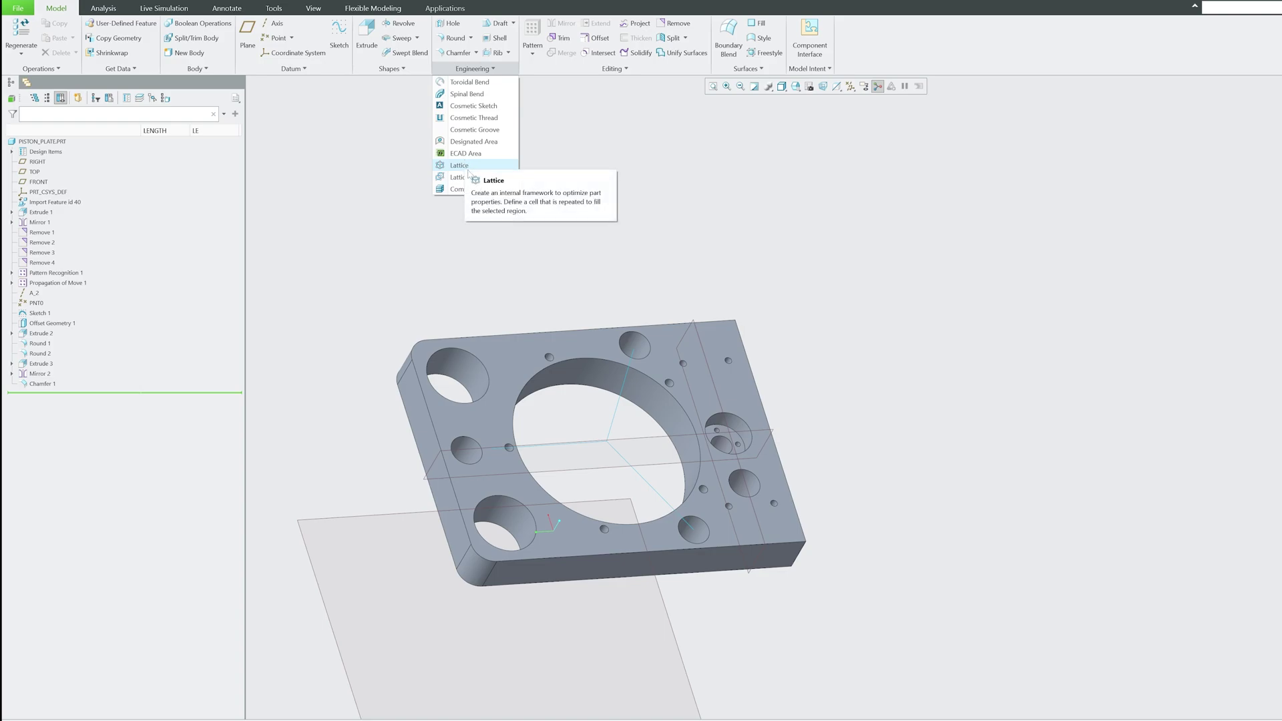
click(452, 315)
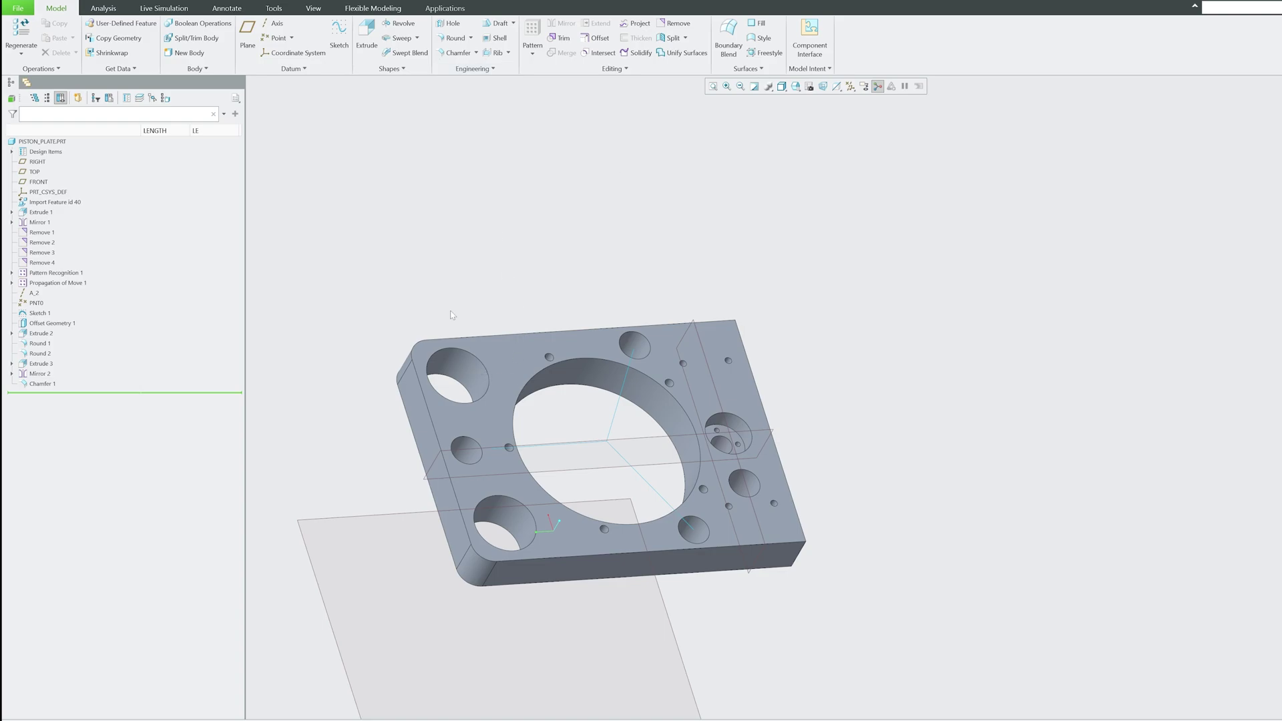
scroll(466, 277, up, 2)
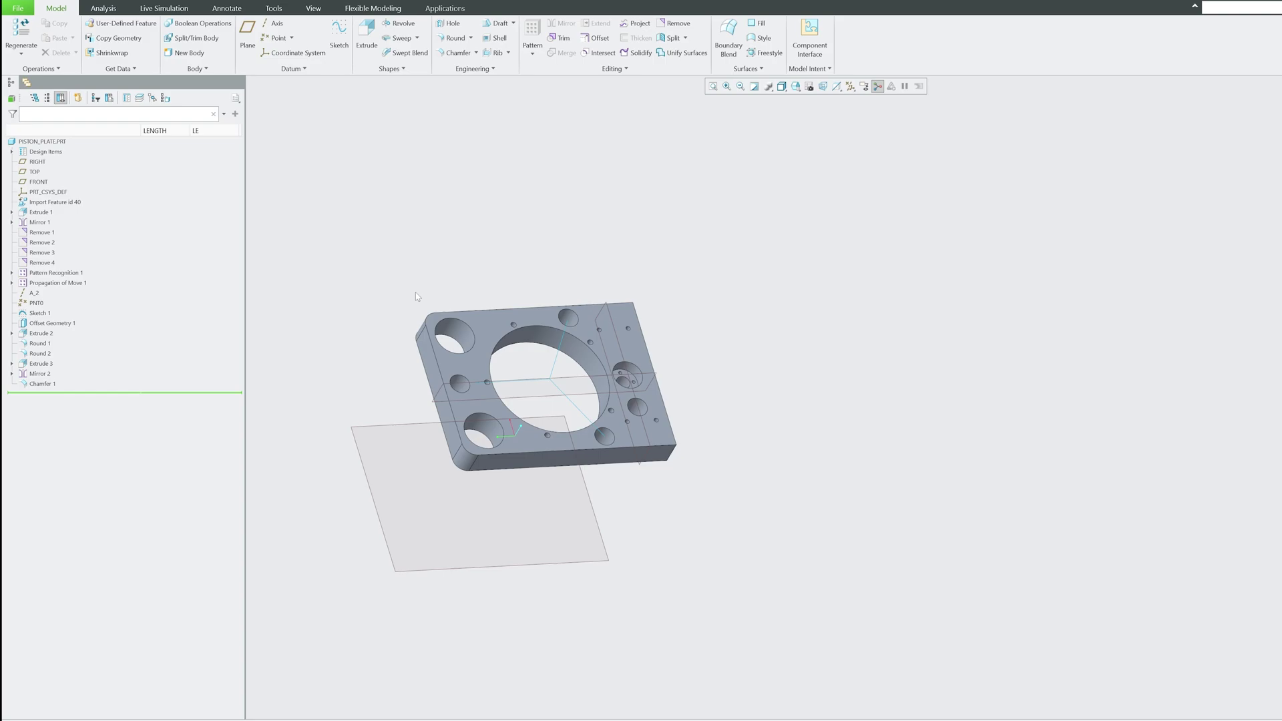
scroll(417, 296, up, 3)
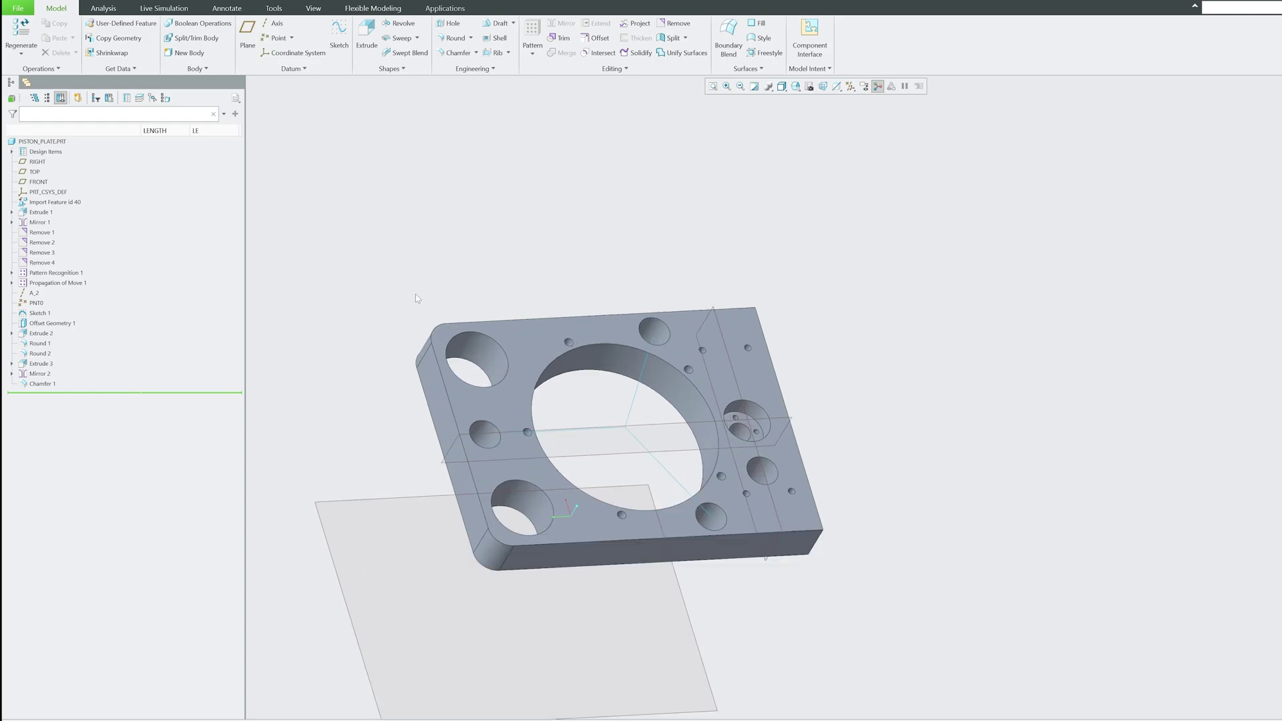
middle_drag(417, 294, 440, 250)
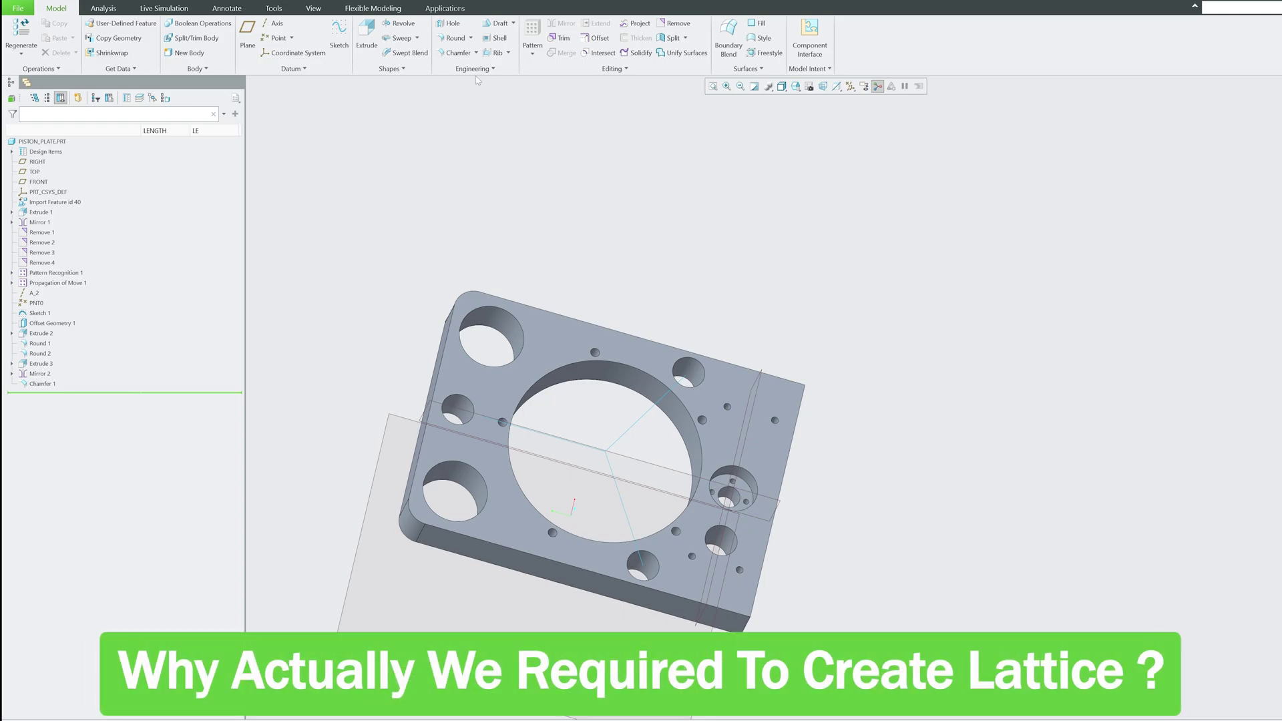
click(477, 69)
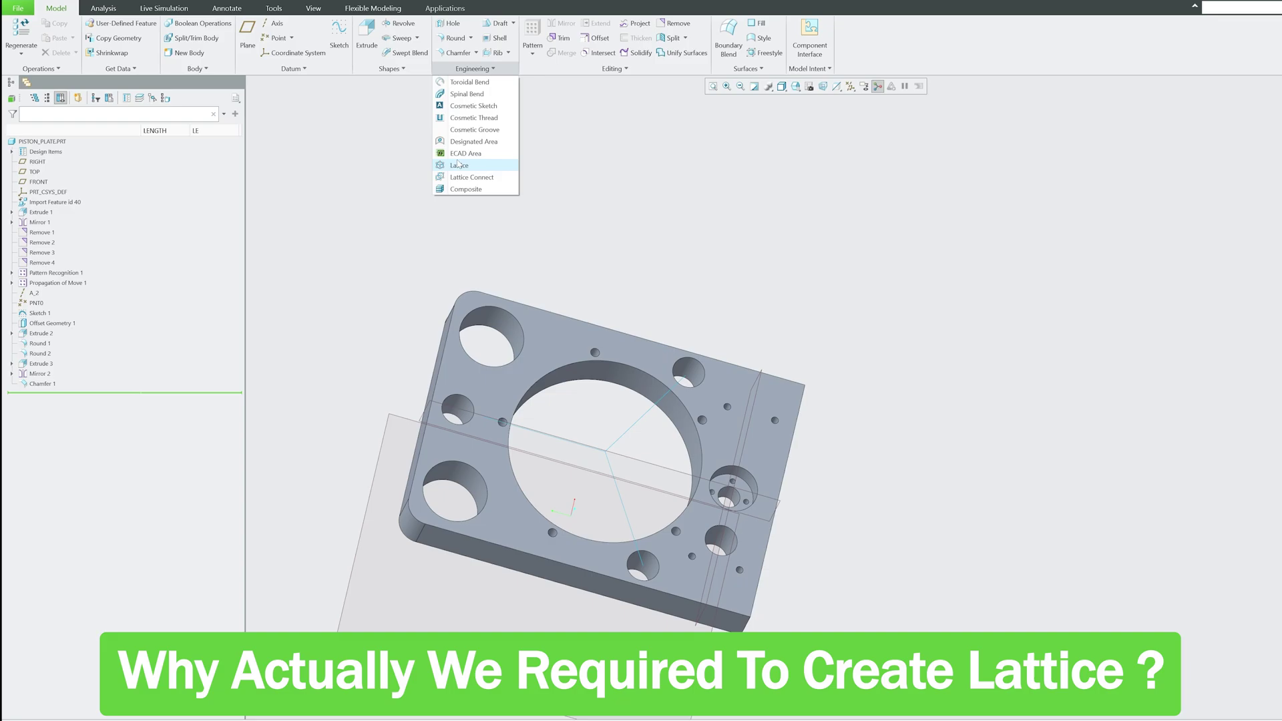
click(459, 165)
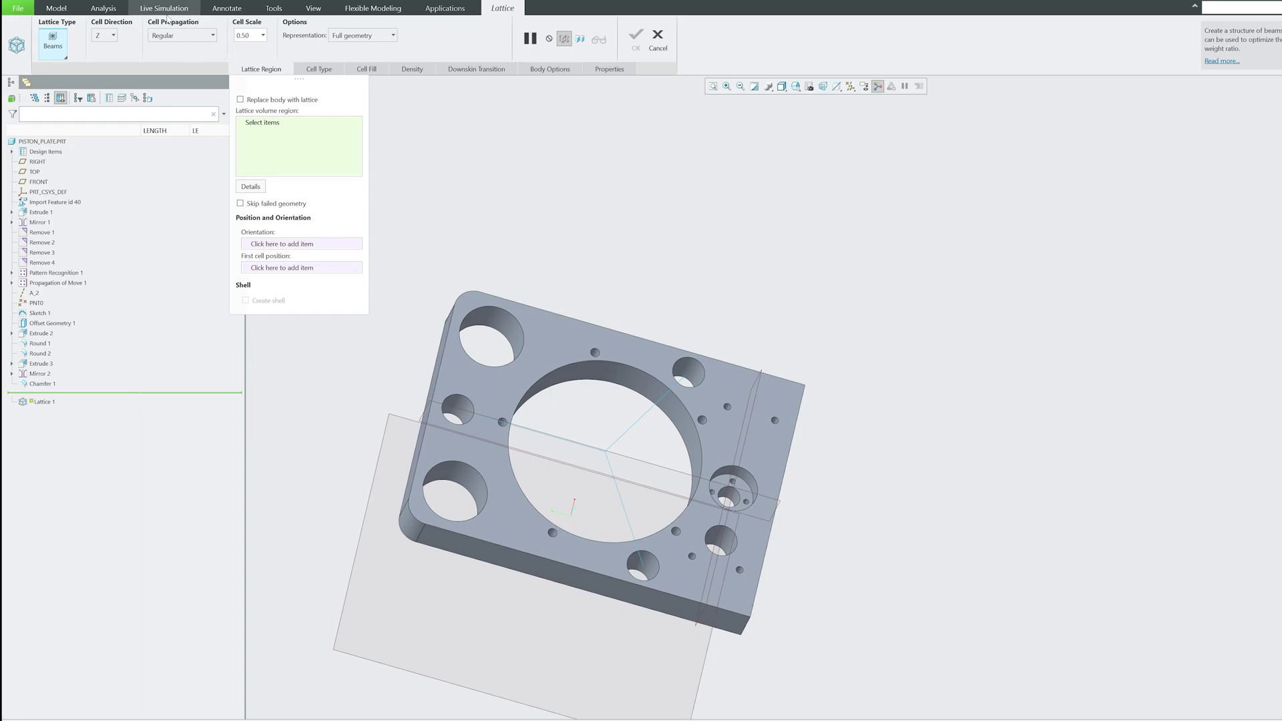
scroll(469, 312, up, 3)
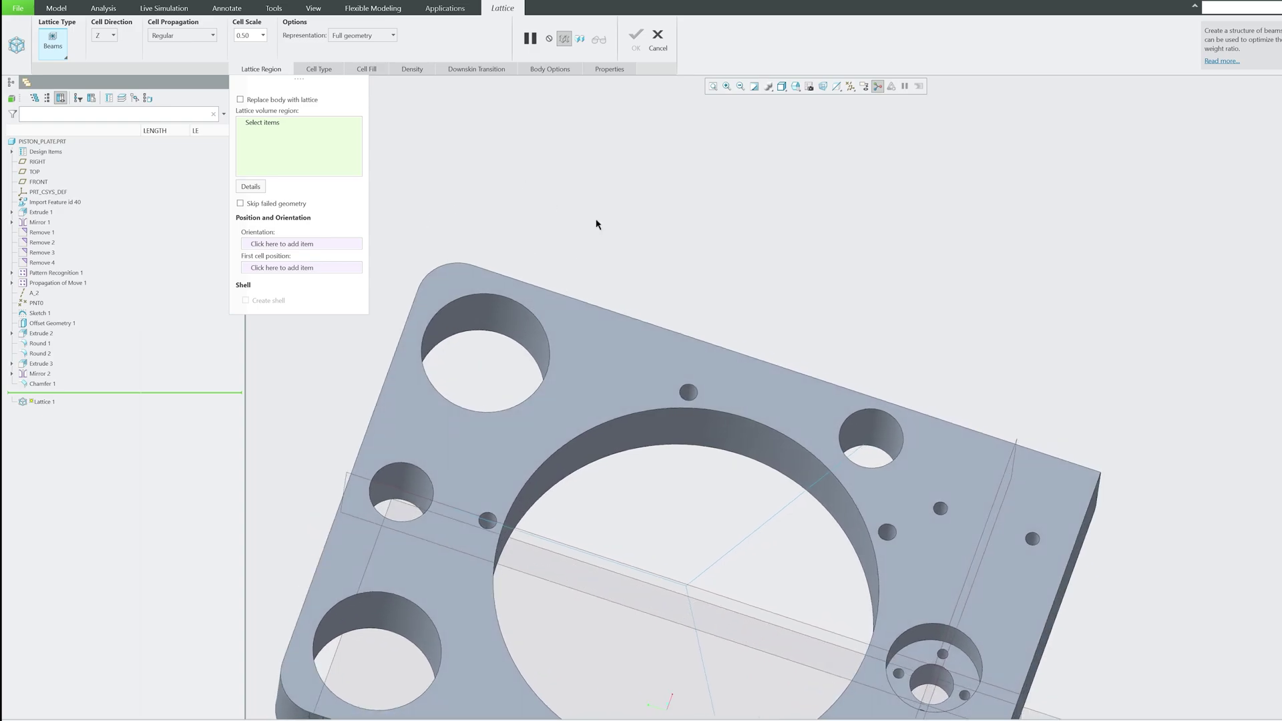
middle_drag(546, 214, 596, 220)
click(662, 45)
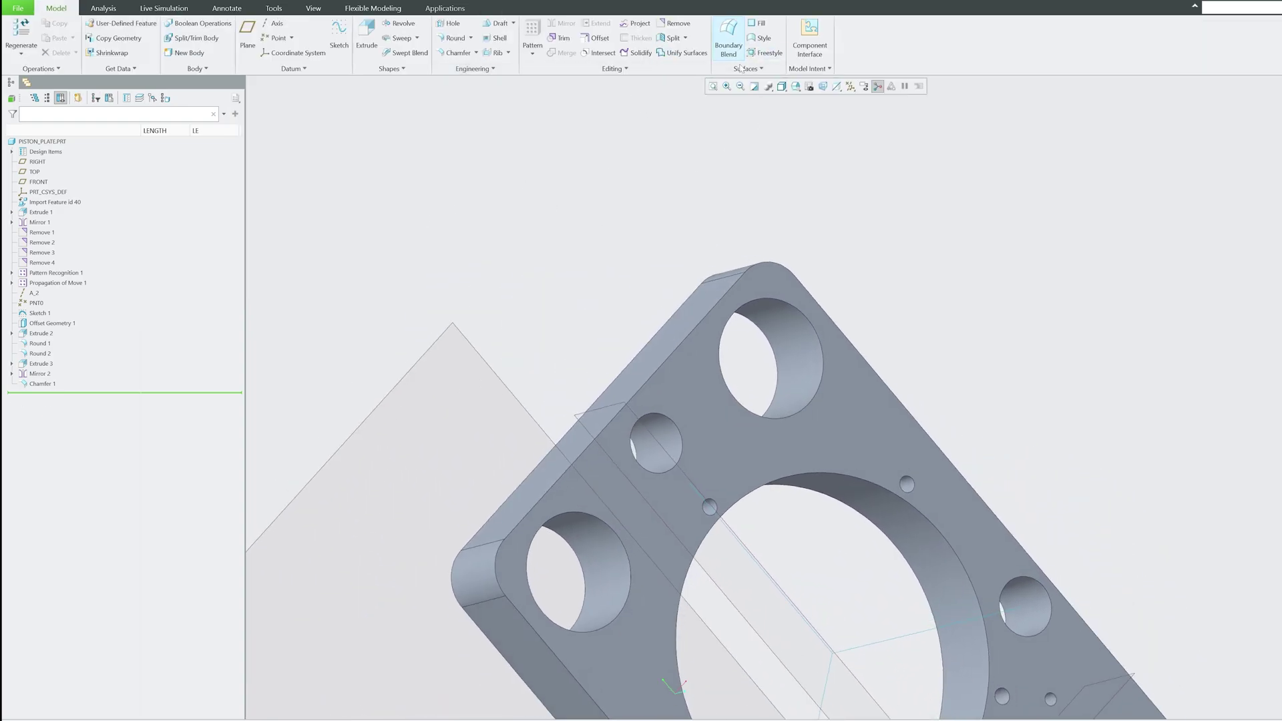
Open the piston plate from the ASSEM1 assembly and return to the PISTON_PLATE window
click(324, 9)
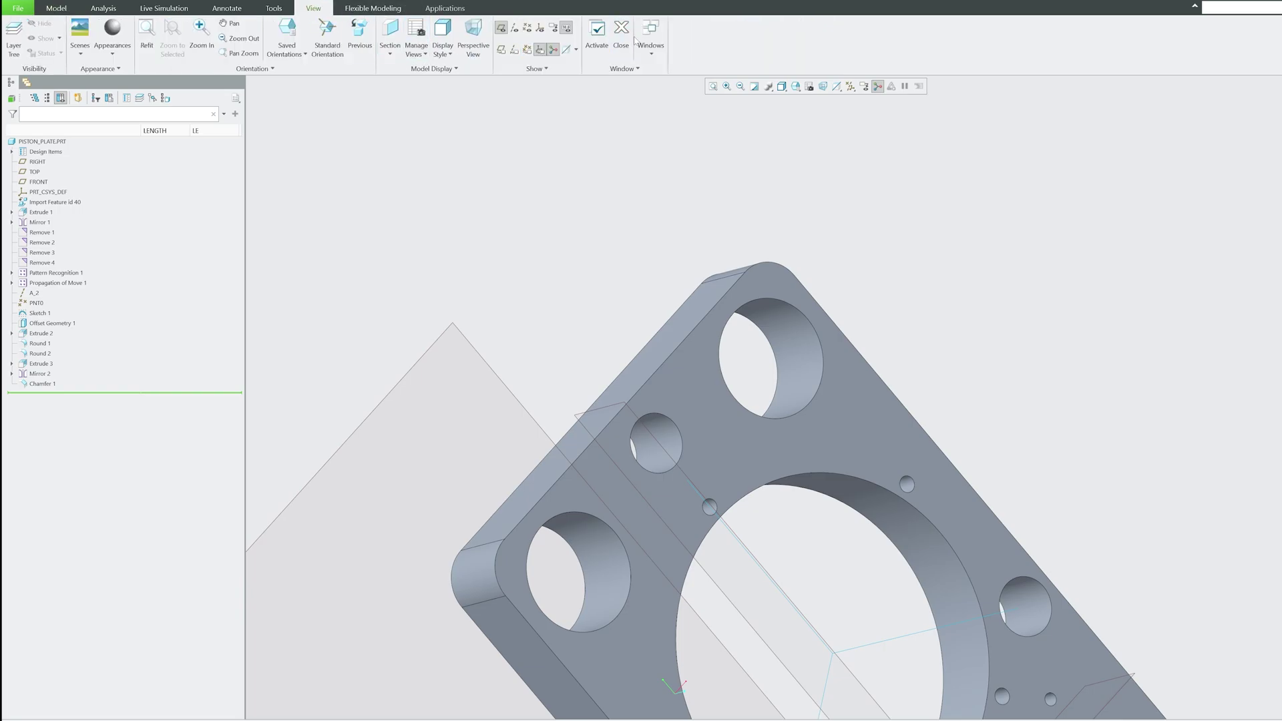
click(652, 45)
click(667, 69)
middle_drag(701, 250, 329, 214)
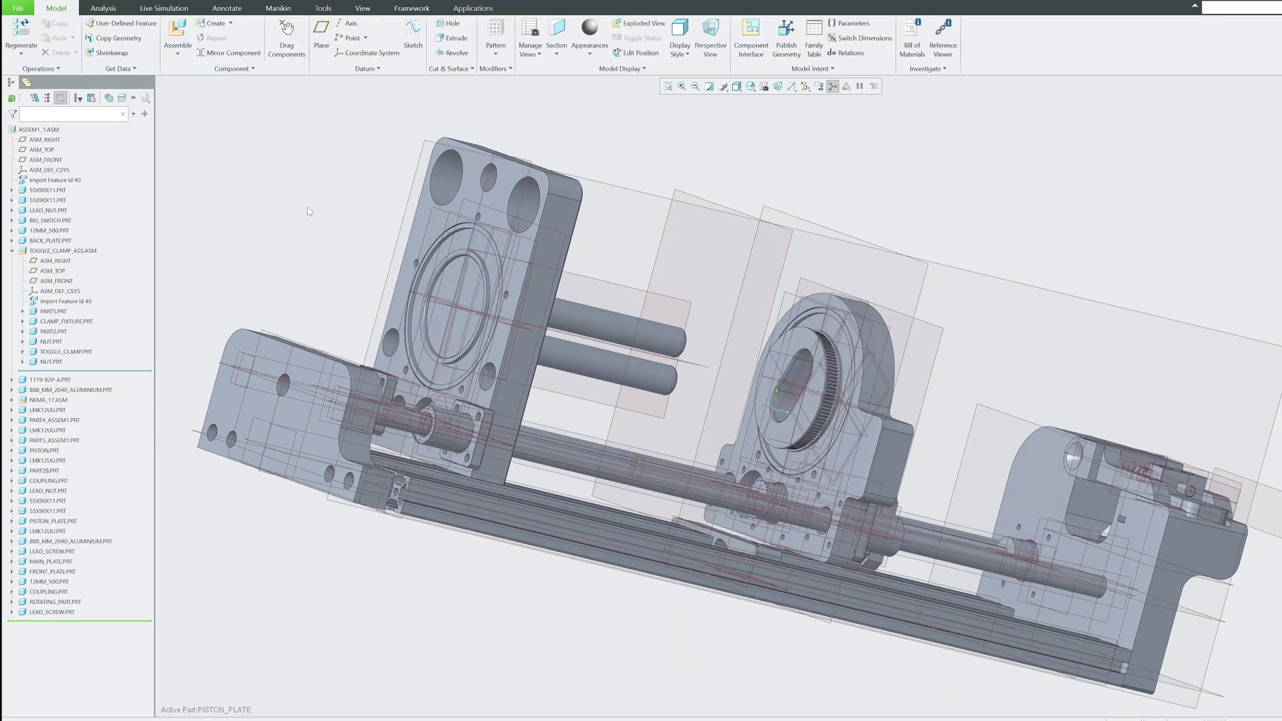
scroll(925, 243, down, 5)
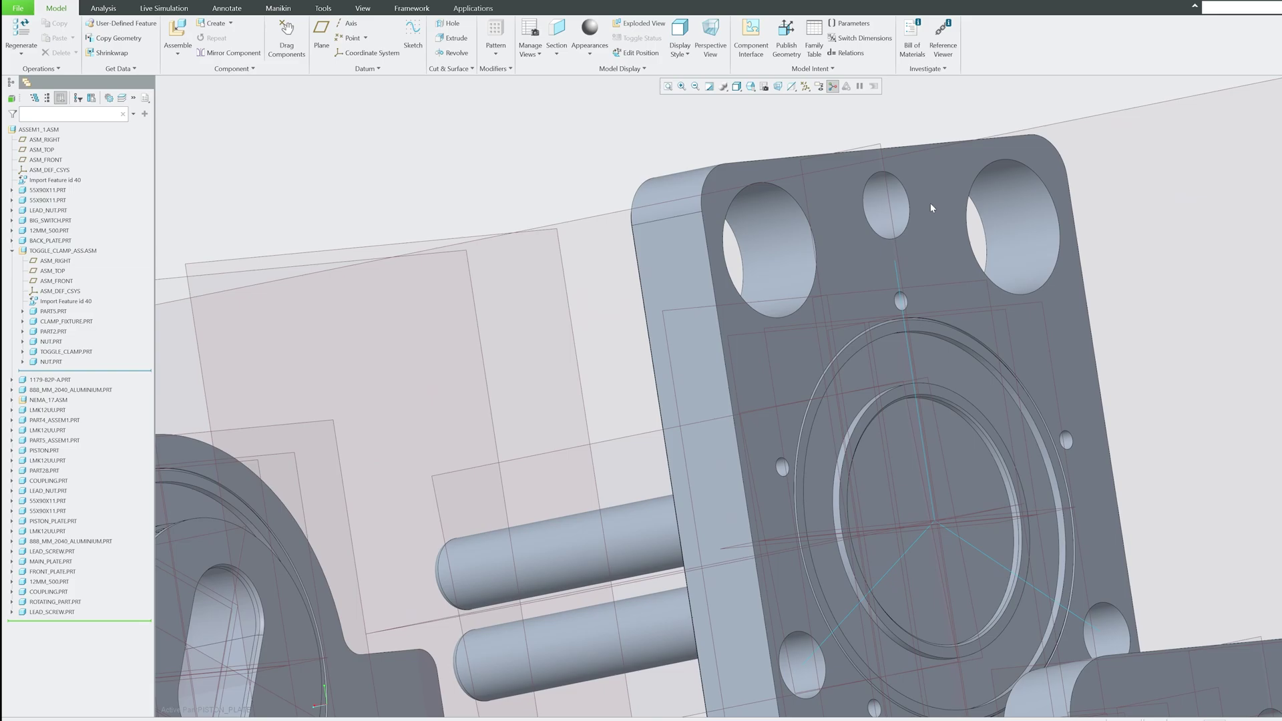
click(931, 204)
click(948, 118)
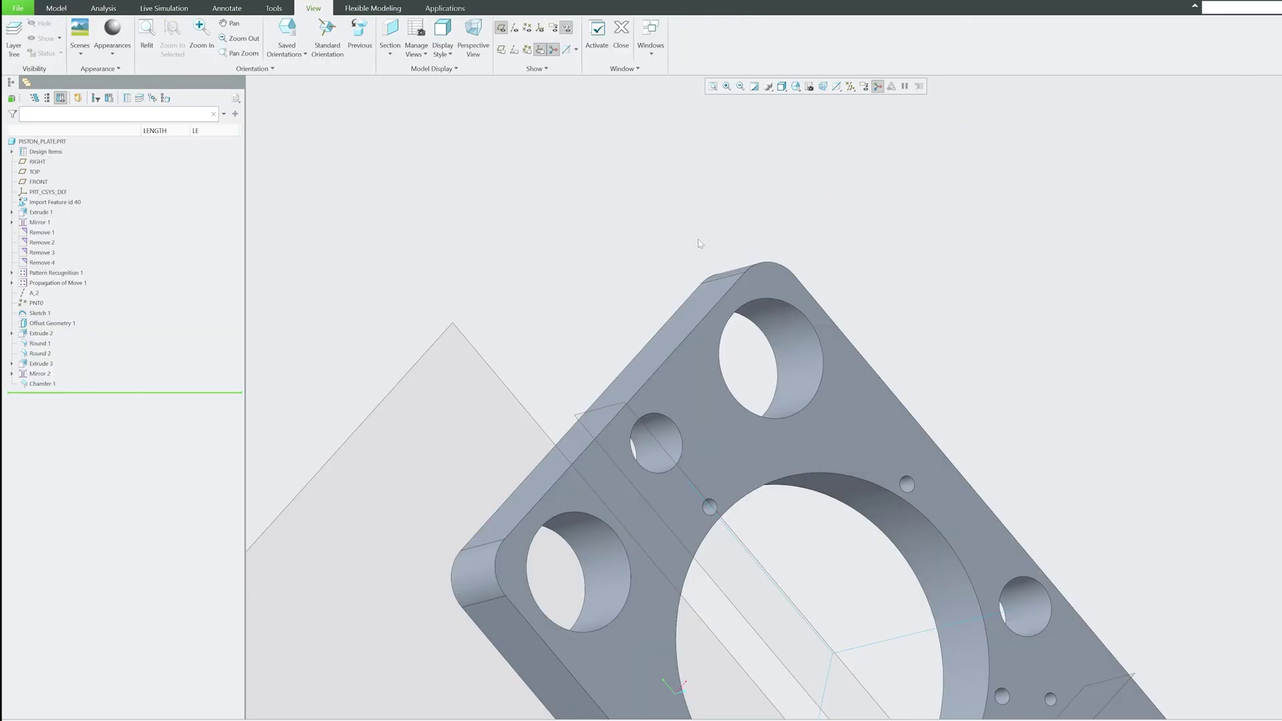
scroll(699, 244, up, 4)
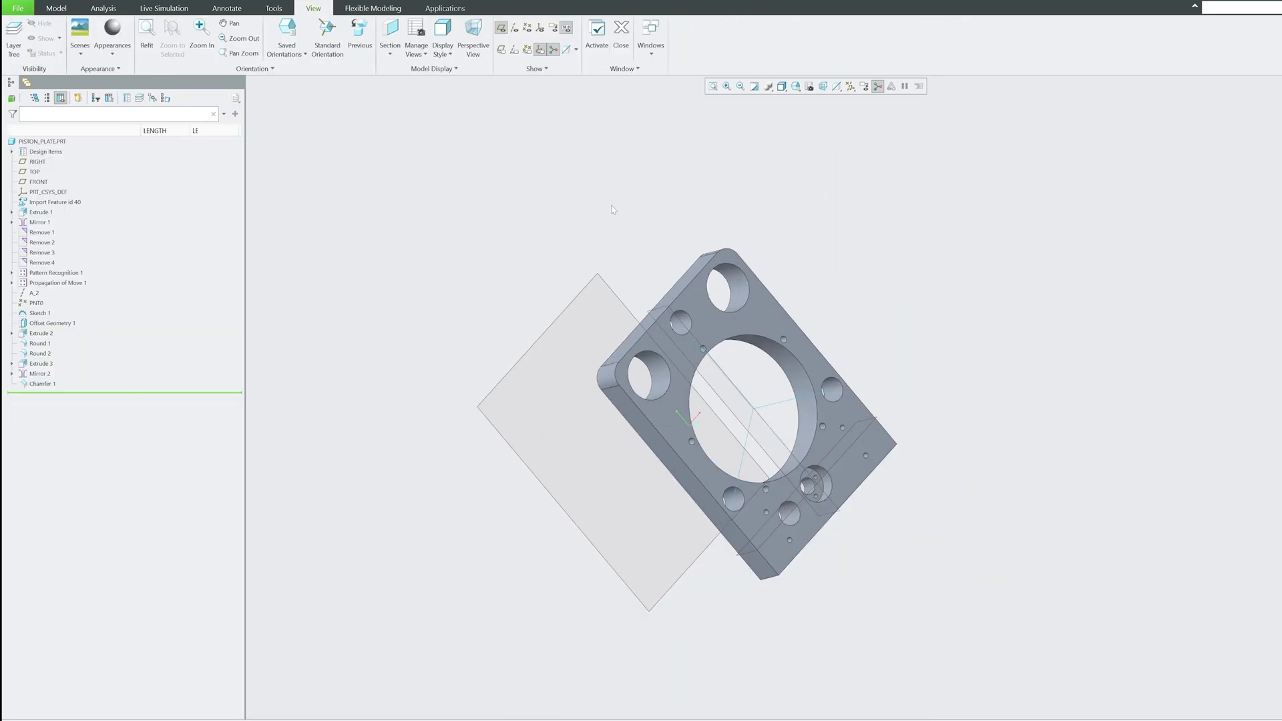
click(650, 45)
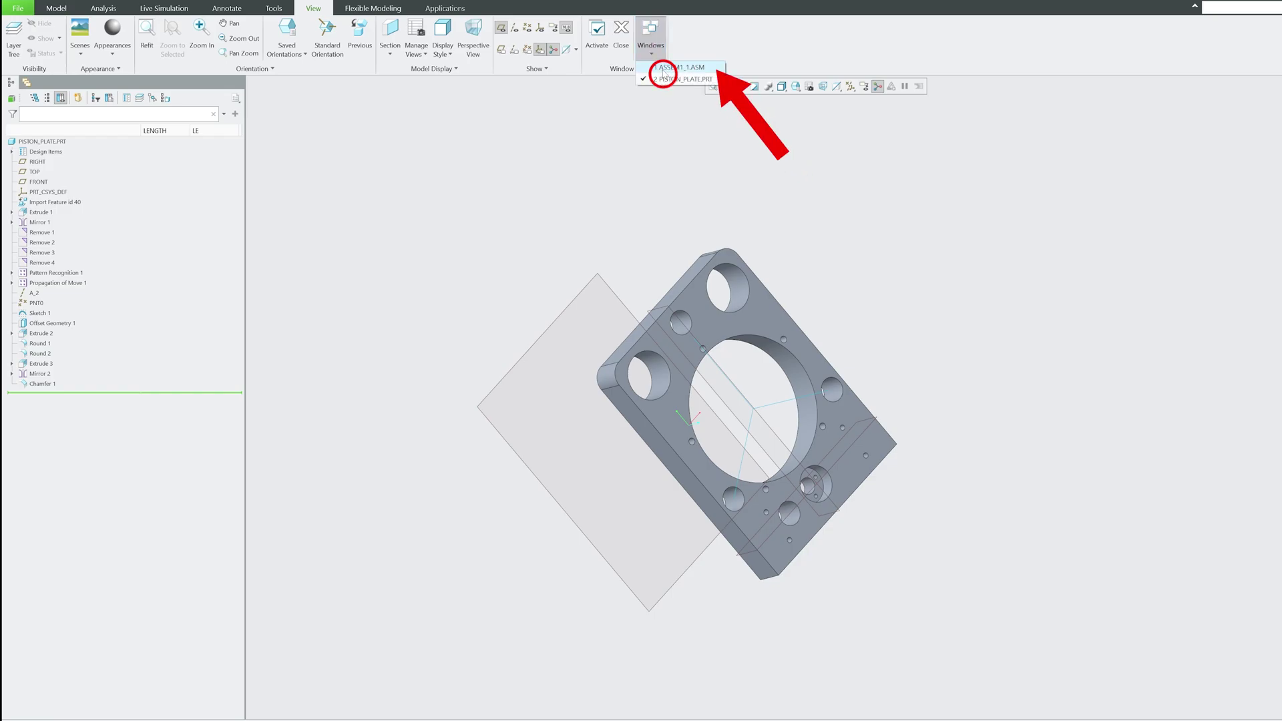
click(702, 81)
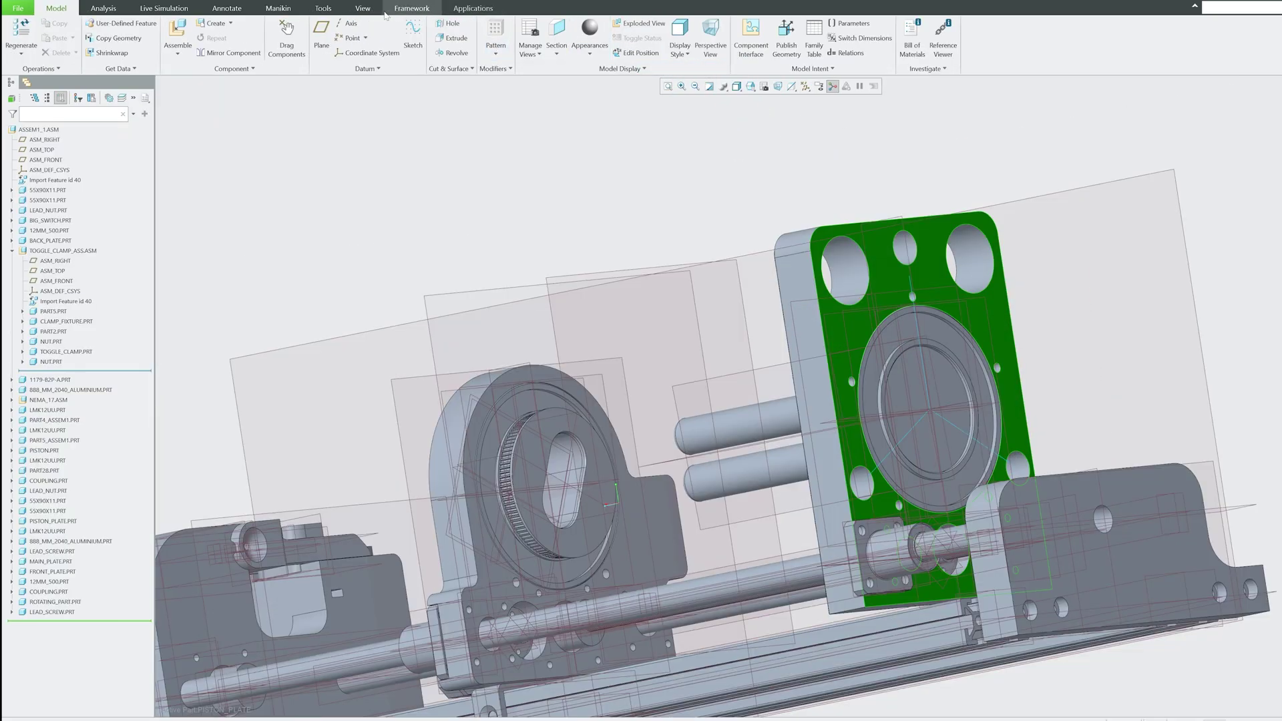
click(376, 13)
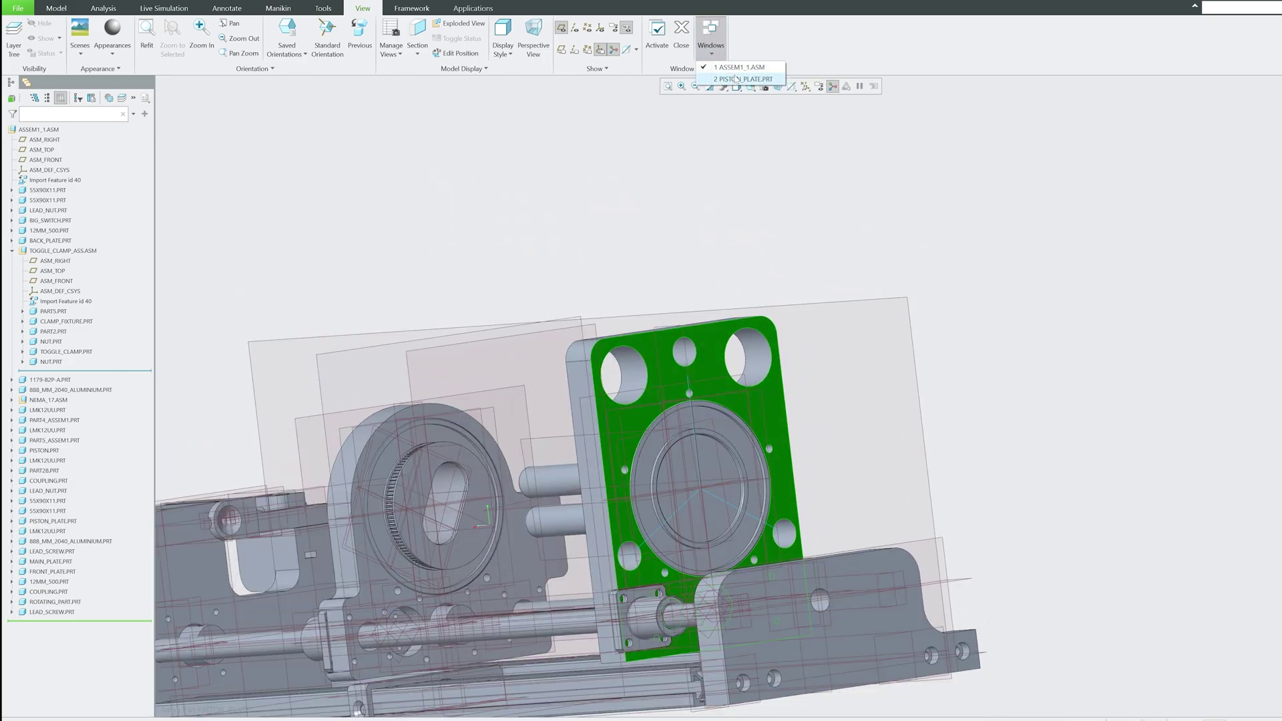
click(714, 50)
click(747, 136)
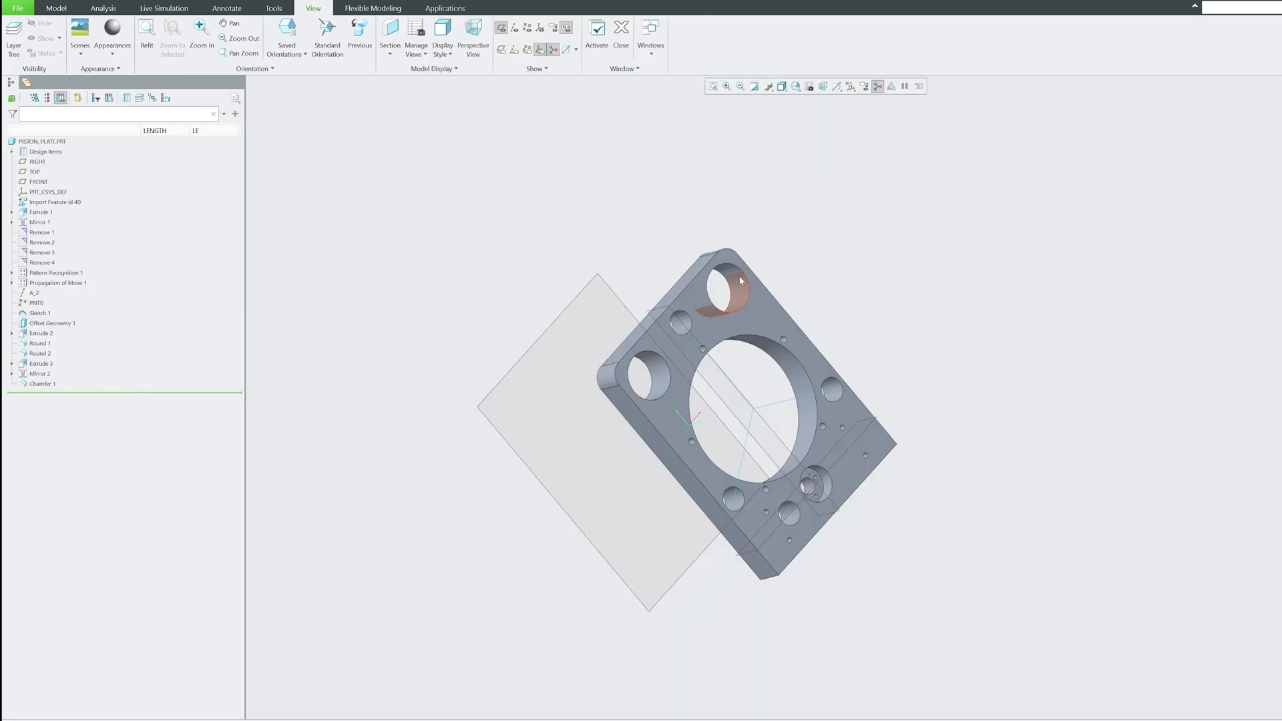
scroll(738, 275, up, 3)
scroll(737, 276, up, 3)
scroll(738, 275, down, 3)
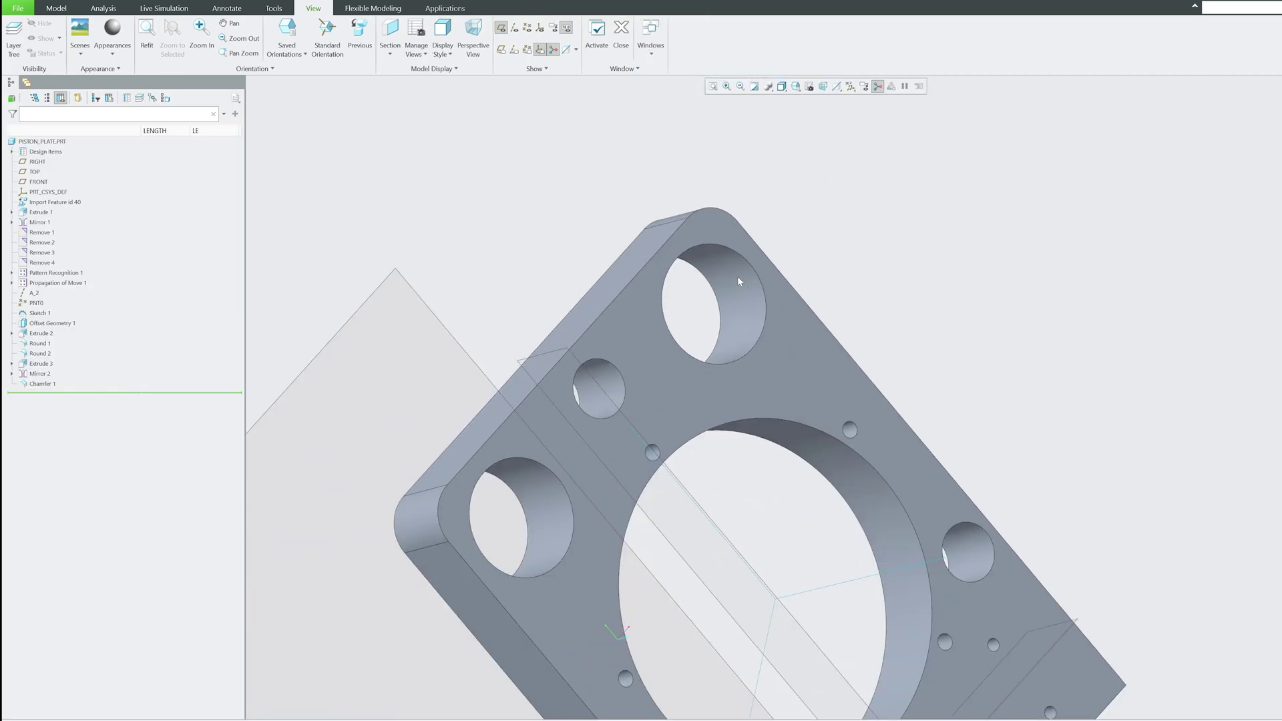
scroll(737, 276, down, 2)
Start a new Lattice feature from the Engineering features list
middle_drag(647, 584, 661, 561)
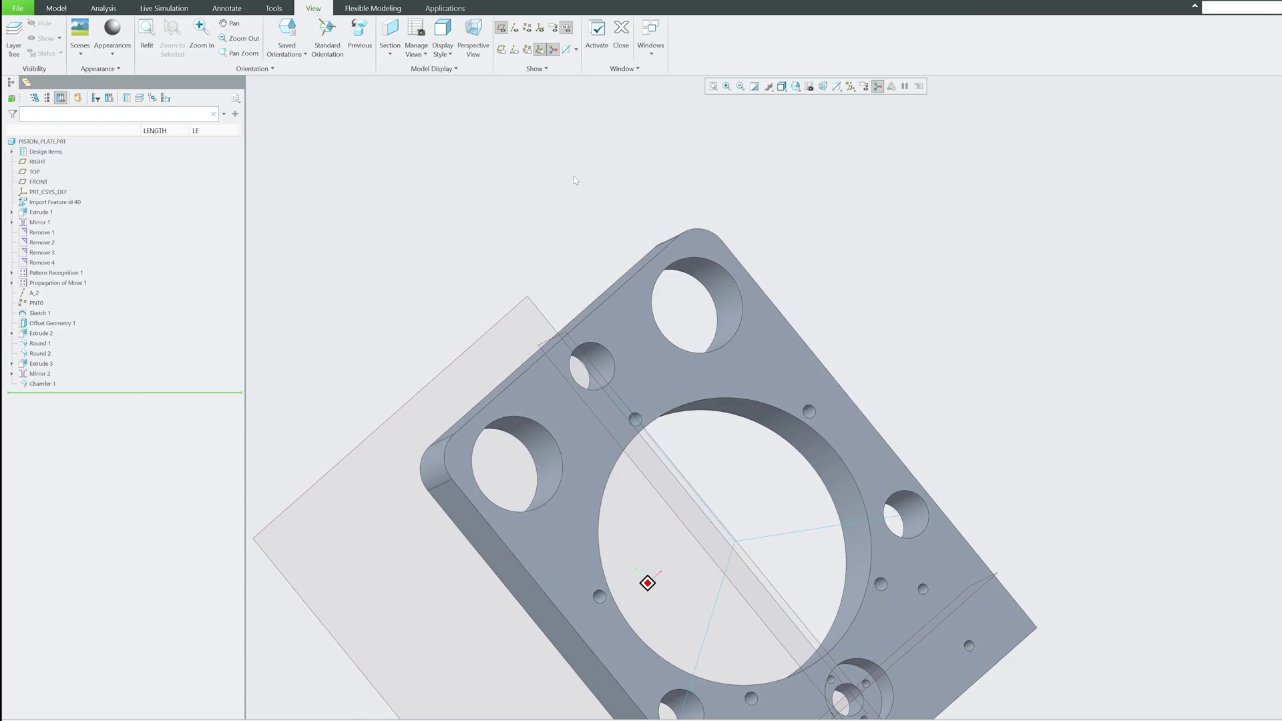
click(65, 10)
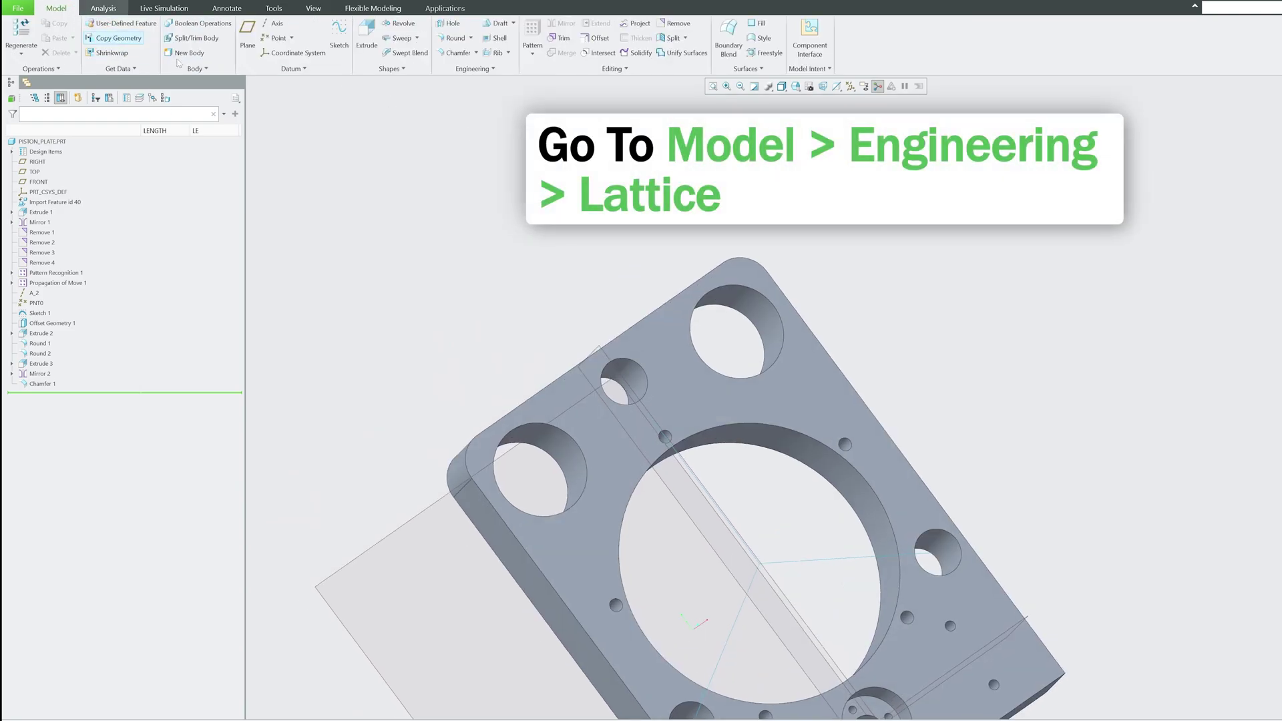
click(491, 70)
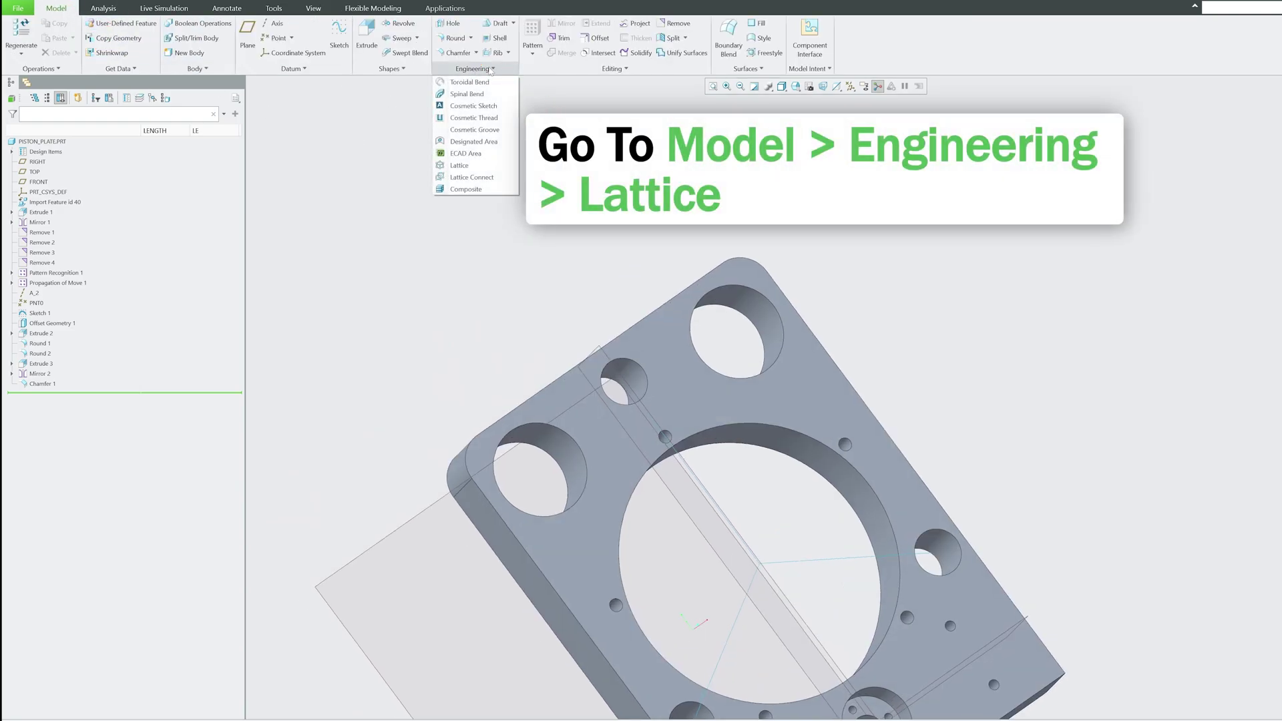
click(483, 166)
scroll(729, 329, up, 3)
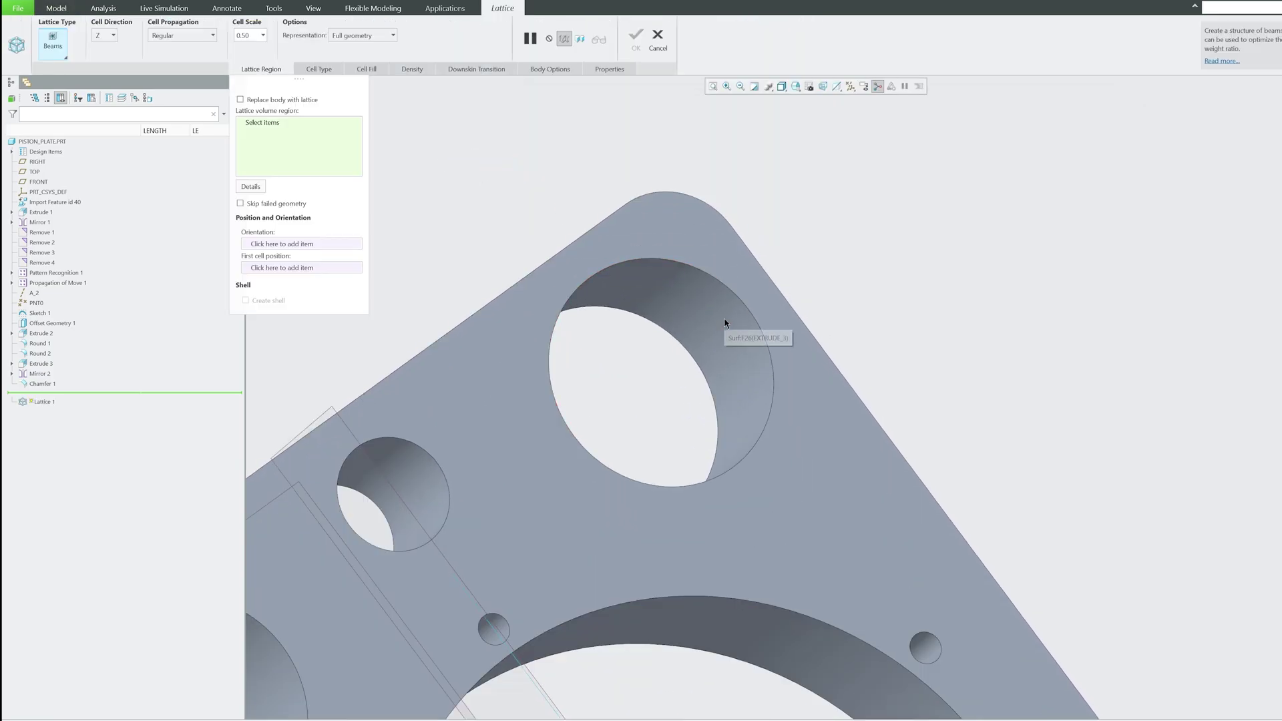
scroll(730, 330, down, 3)
Select the corner hole walls and plate top face as region, viewing the 30 mm cell preview
click(727, 318)
scroll(730, 322, down, 2)
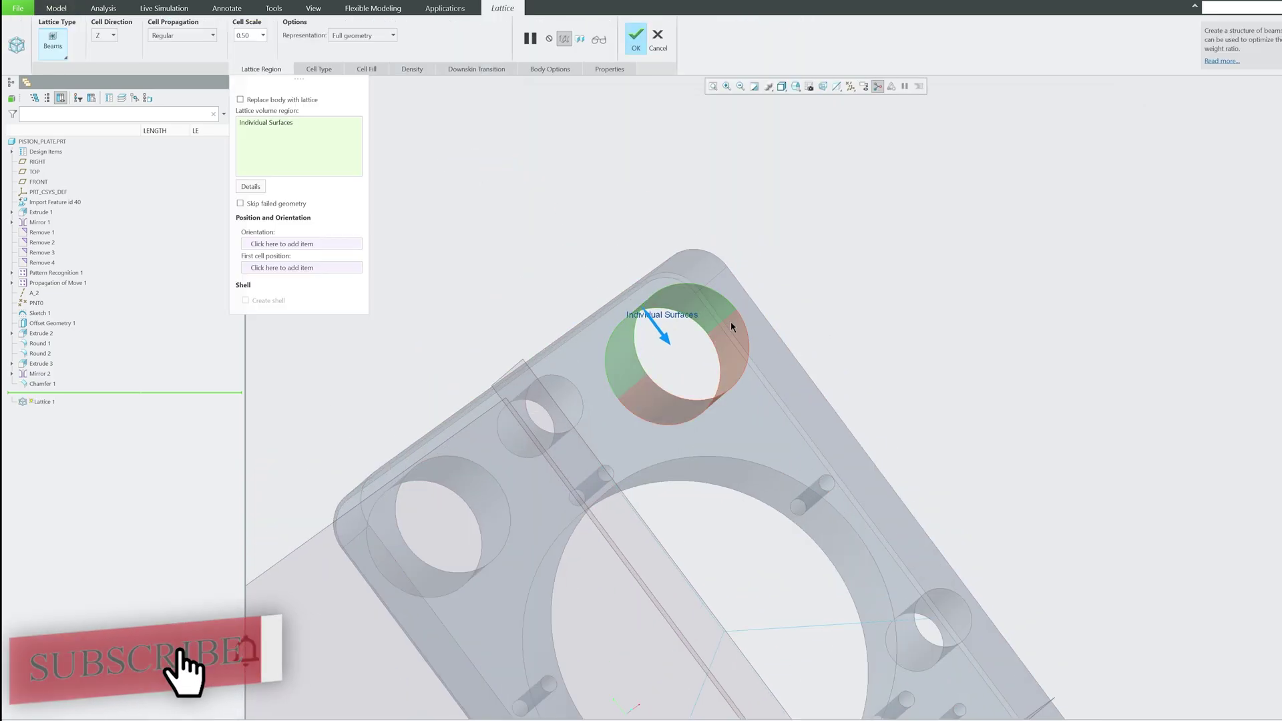
ctrl+click(733, 327)
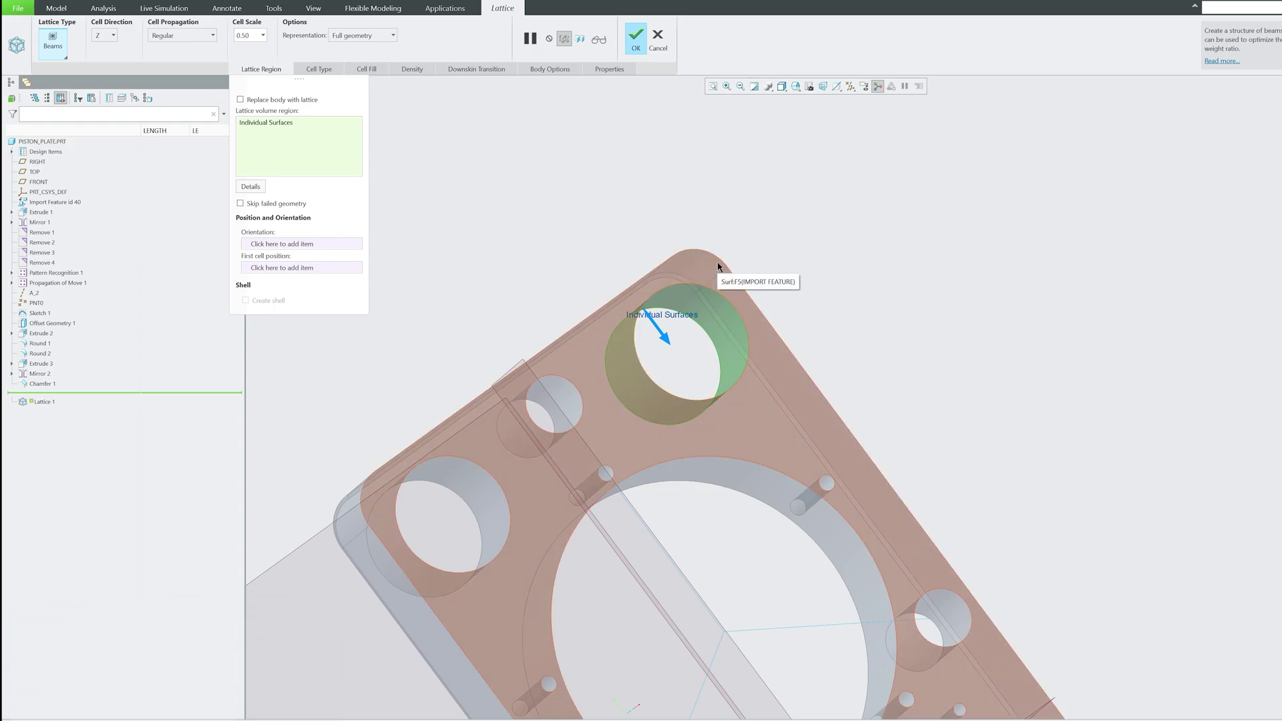
ctrl+click(737, 278)
middle_drag(778, 228, 760, 237)
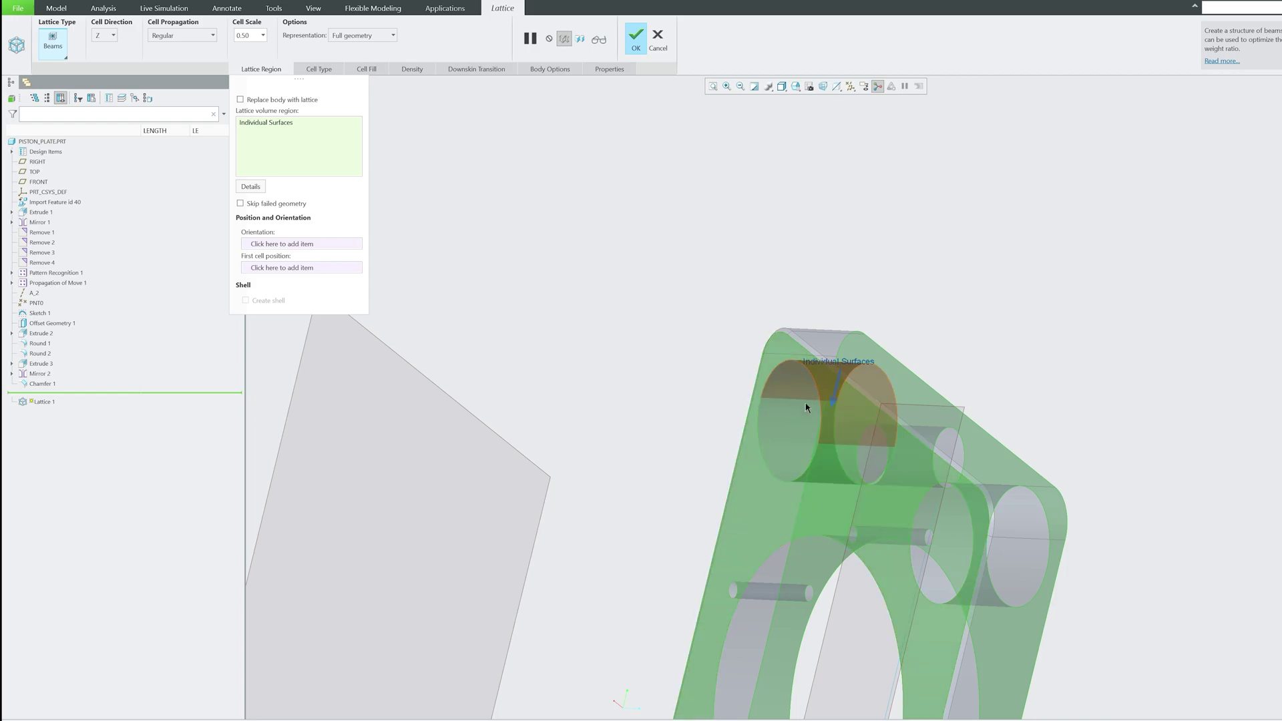
middle_drag(807, 407, 782, 414)
scroll(771, 416, down, 3)
scroll(748, 421, down, 2)
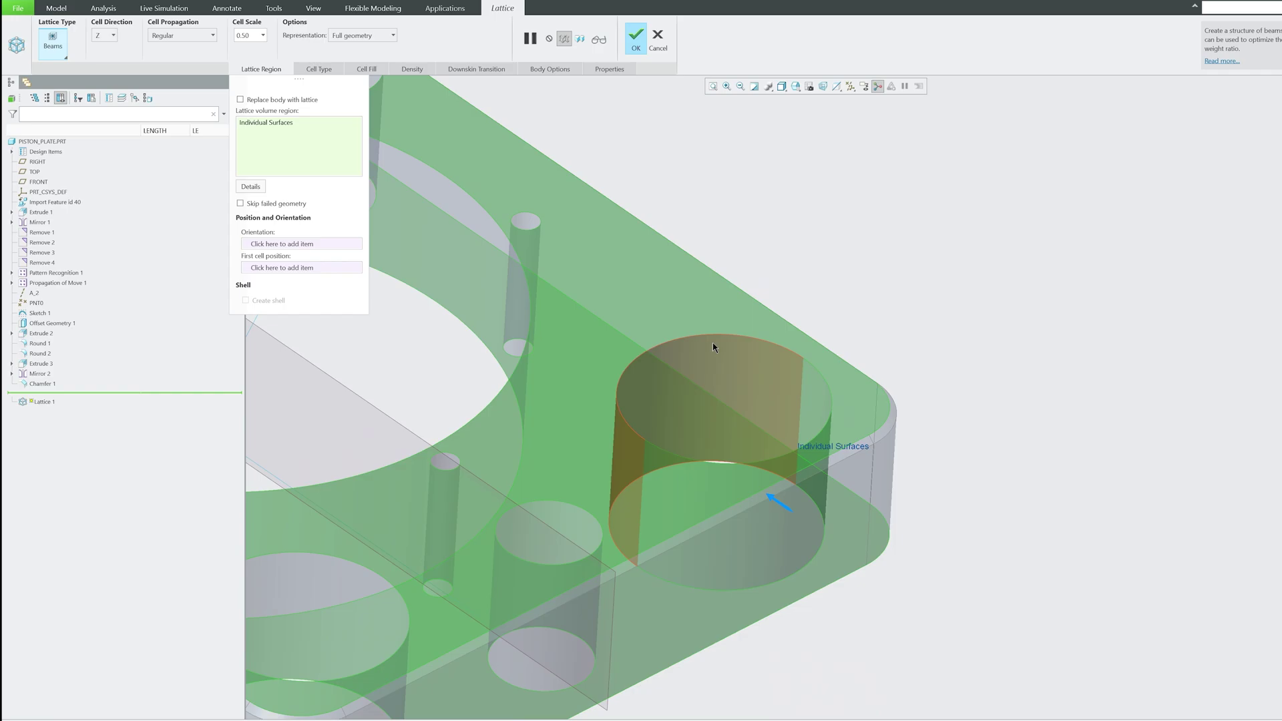
mouse_move(700, 420)
middle_down()
mouse_move(729, 417)
mouse_move(732, 392)
middle_up()
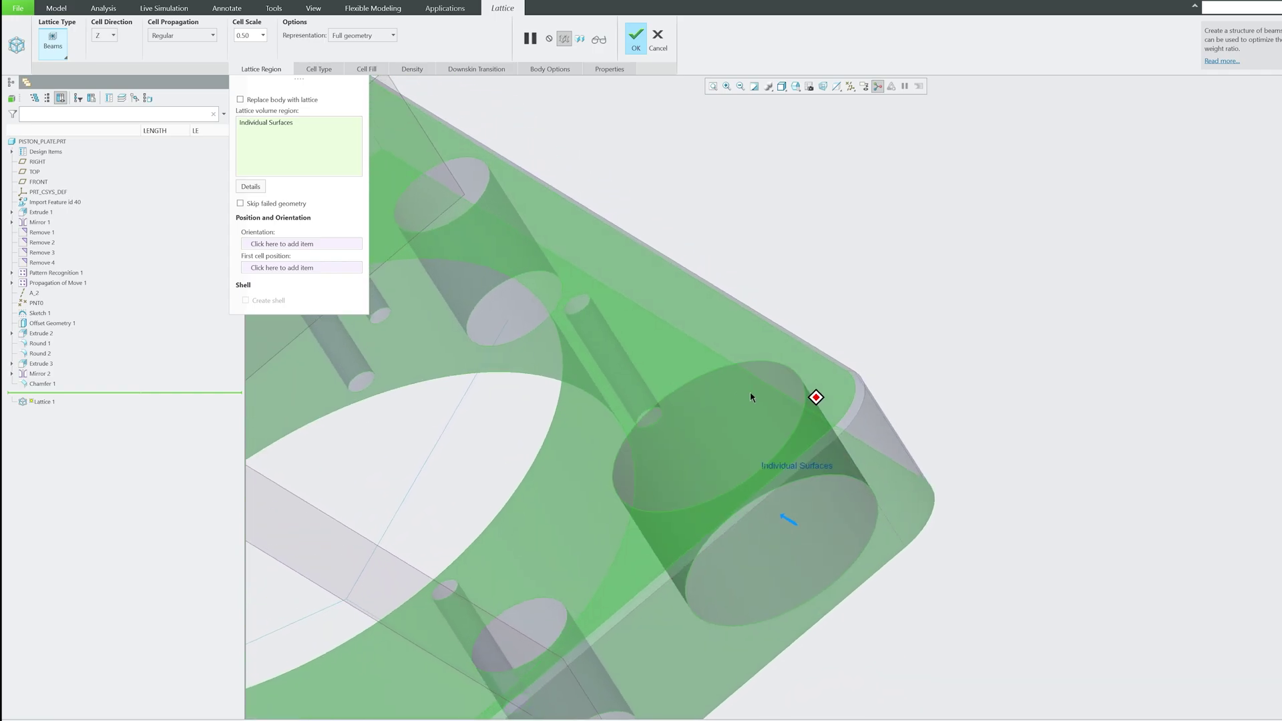
scroll(746, 410, up, 2)
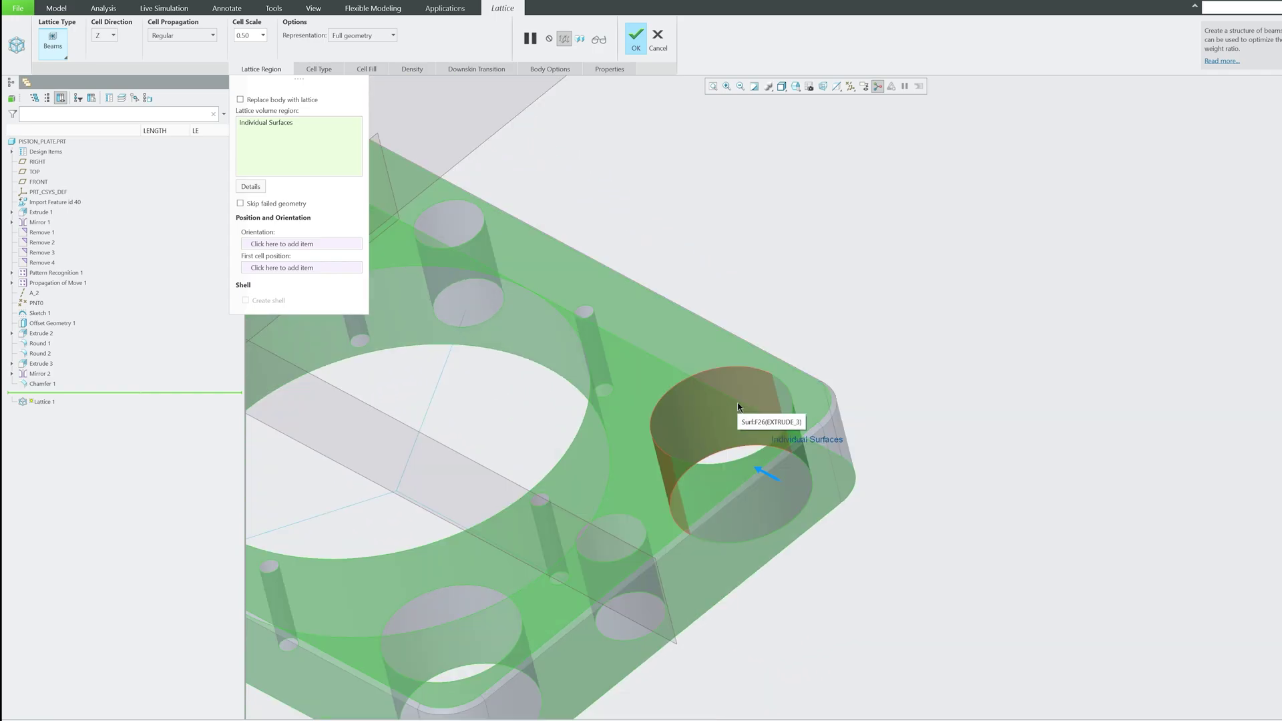
scroll(730, 414, up, 3)
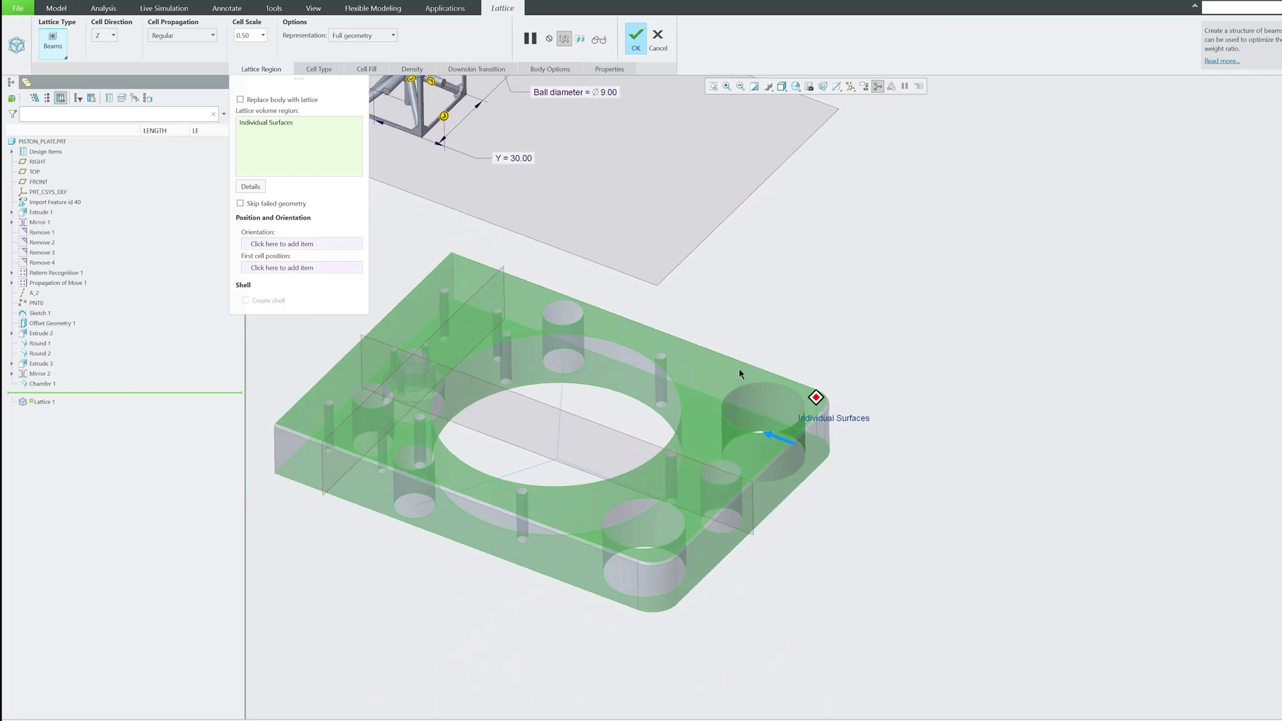
middle_drag(497, 240, 389, 88)
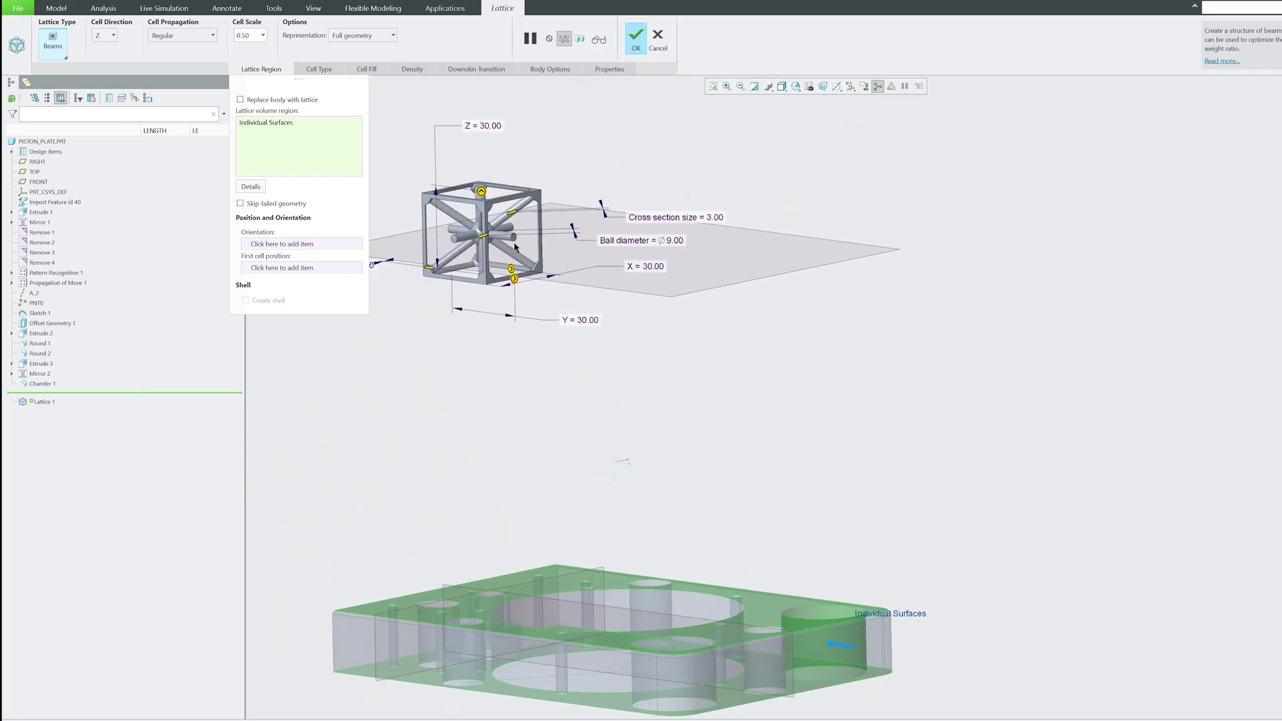
Change the cell scale from 0.50 to 0.20, shrinking cells to 6 mm with 0.60 beams
double_click(250, 36)
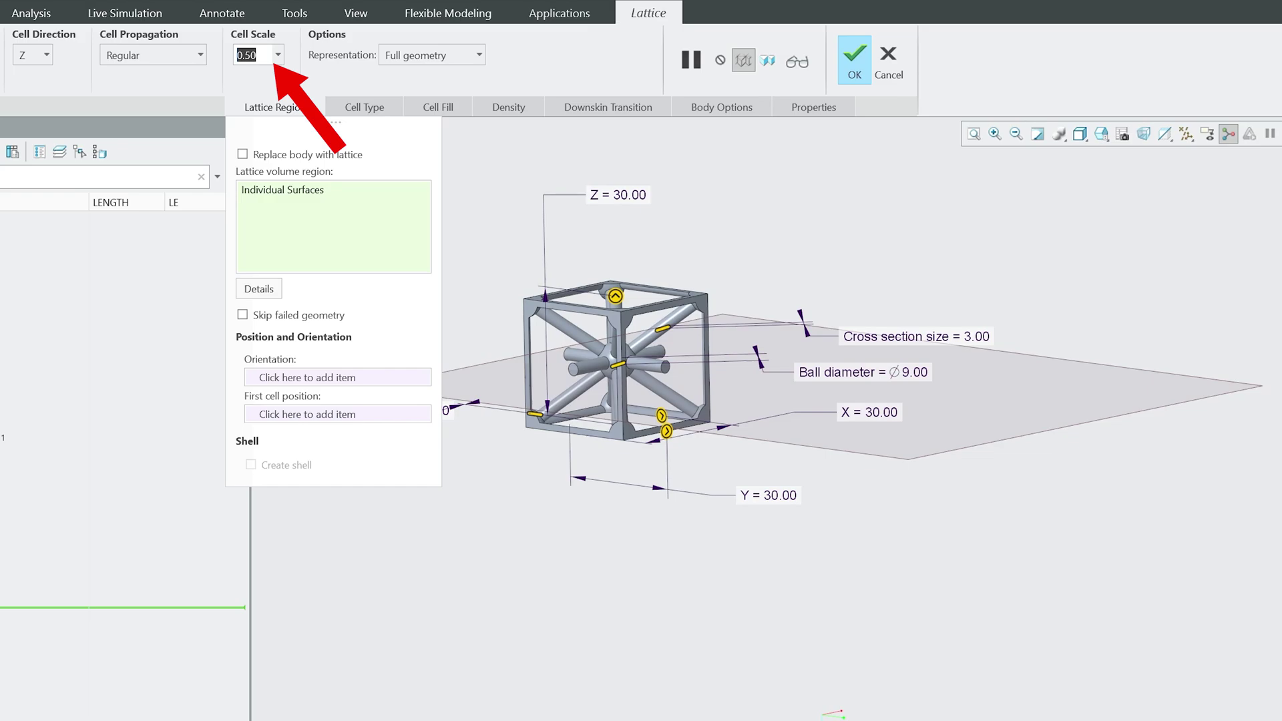
text(0)
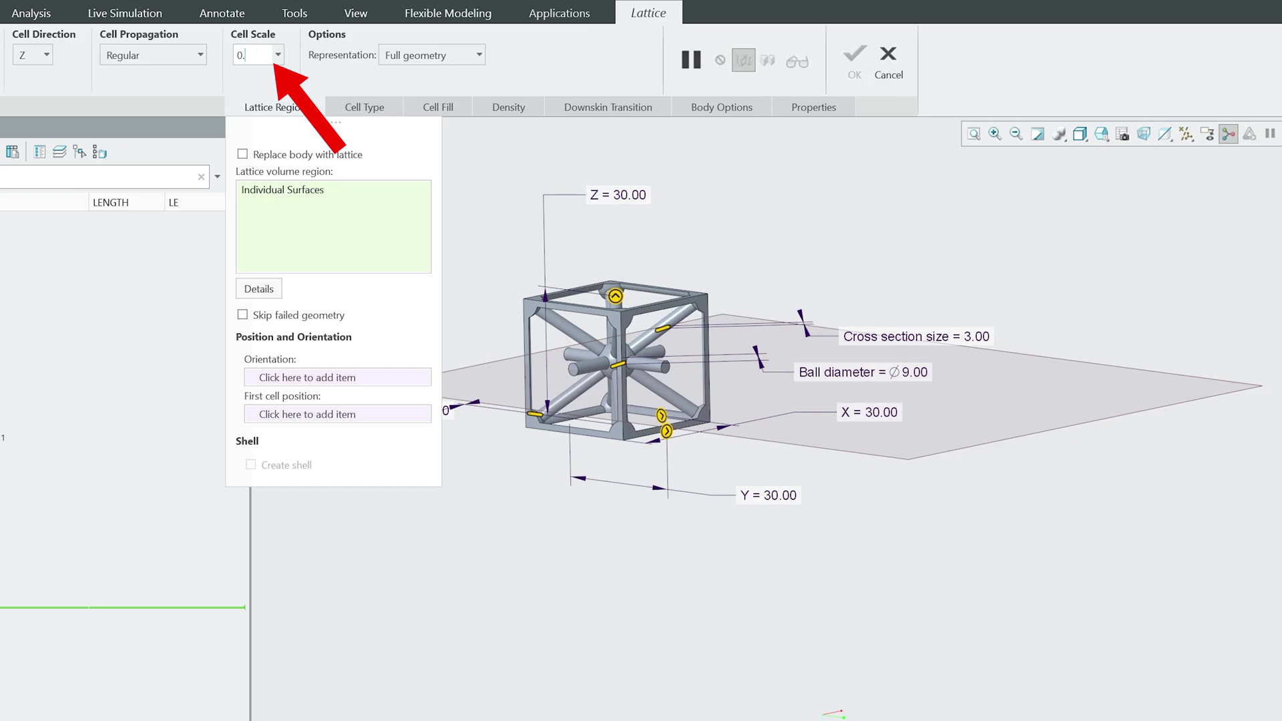
text(20)
key(Return)
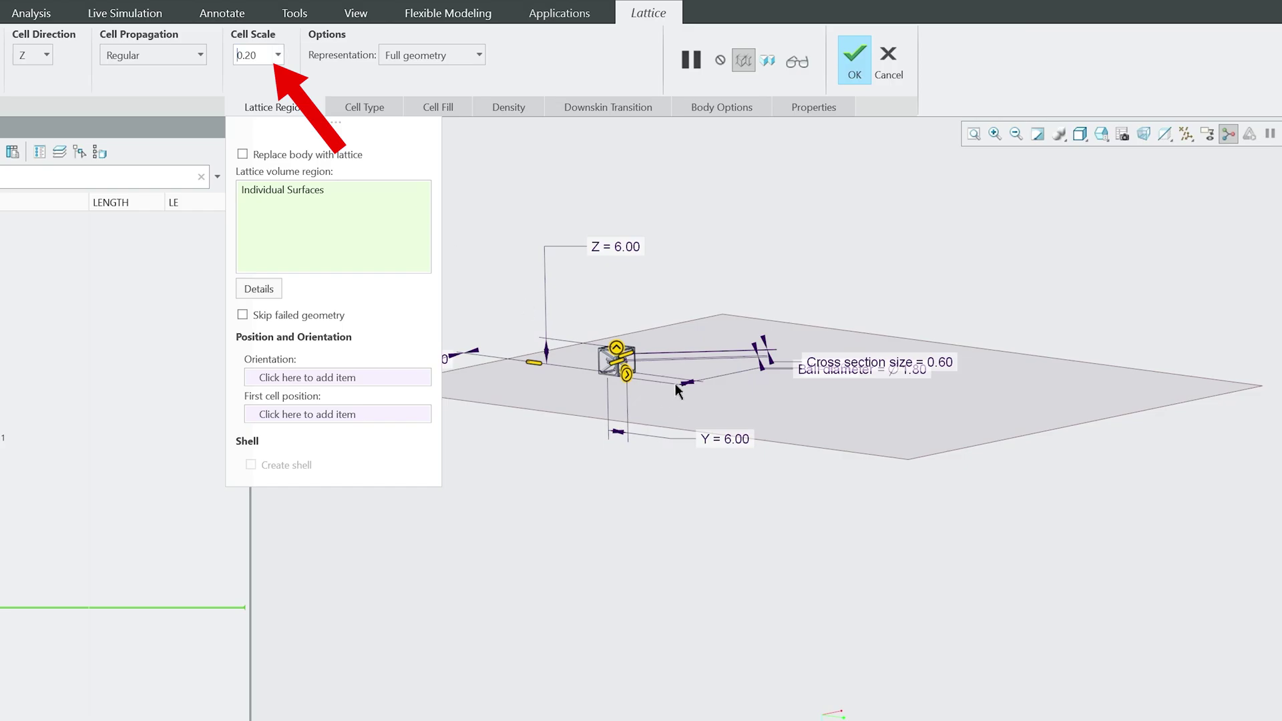
Review the Cell Type and Cell Fill settings, then finish the beam lattice as Lattice 1
click(335, 70)
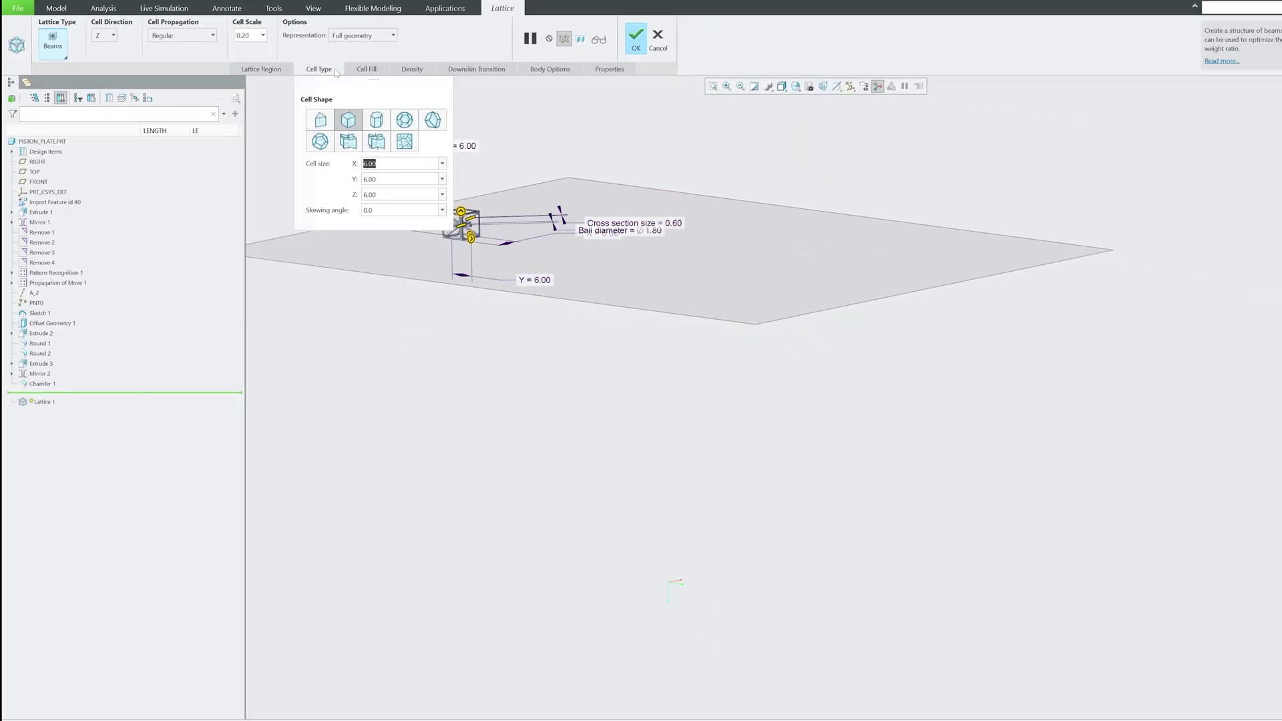
click(370, 70)
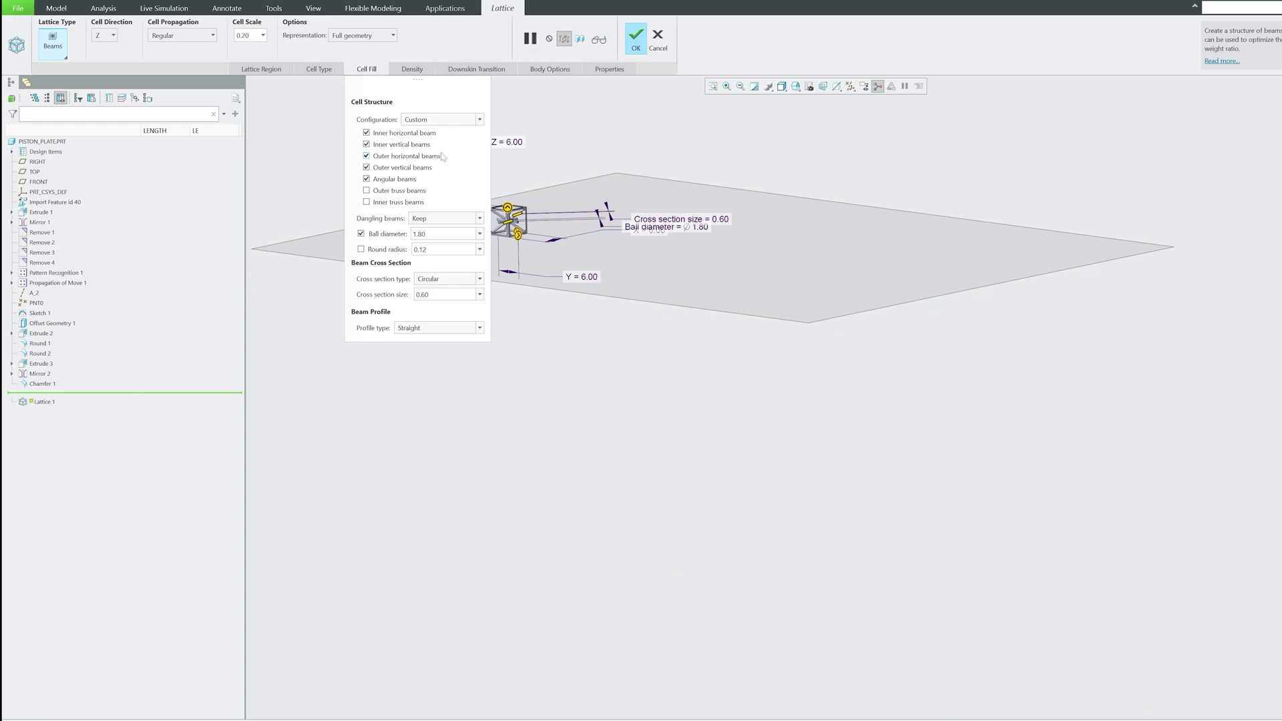
middle_drag(471, 206, 620, 204)
scroll(621, 203, down, 5)
scroll(620, 204, down, 3)
scroll(608, 218, down, 2)
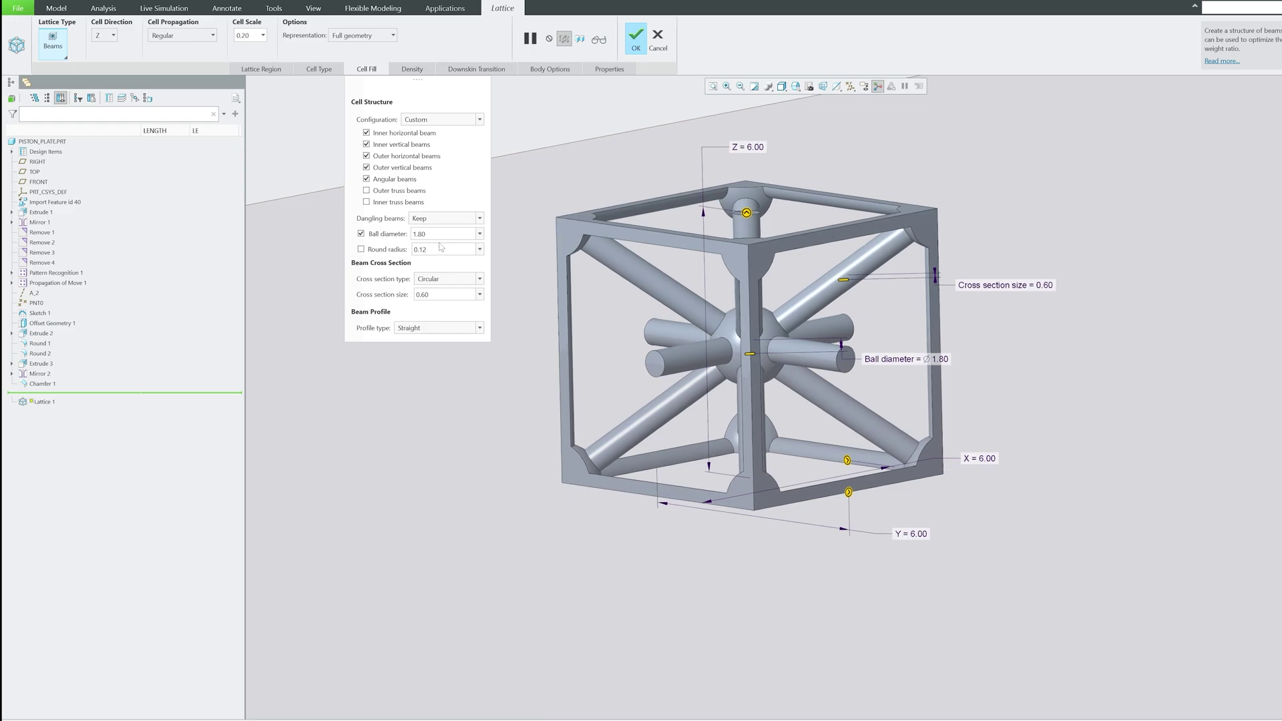
scroll(811, 401, up, 2)
scroll(810, 401, up, 2)
scroll(611, 260, up, 3)
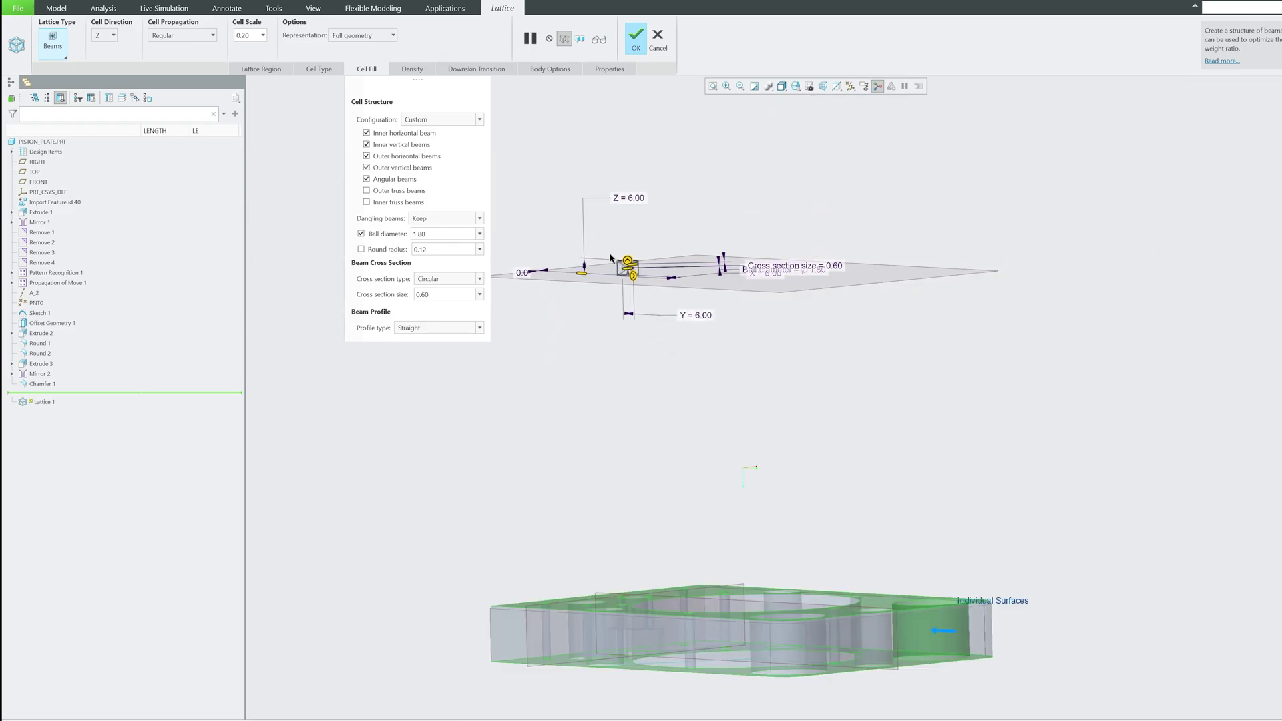
scroll(761, 521, up, 2)
middle_drag(762, 520, 828, 332)
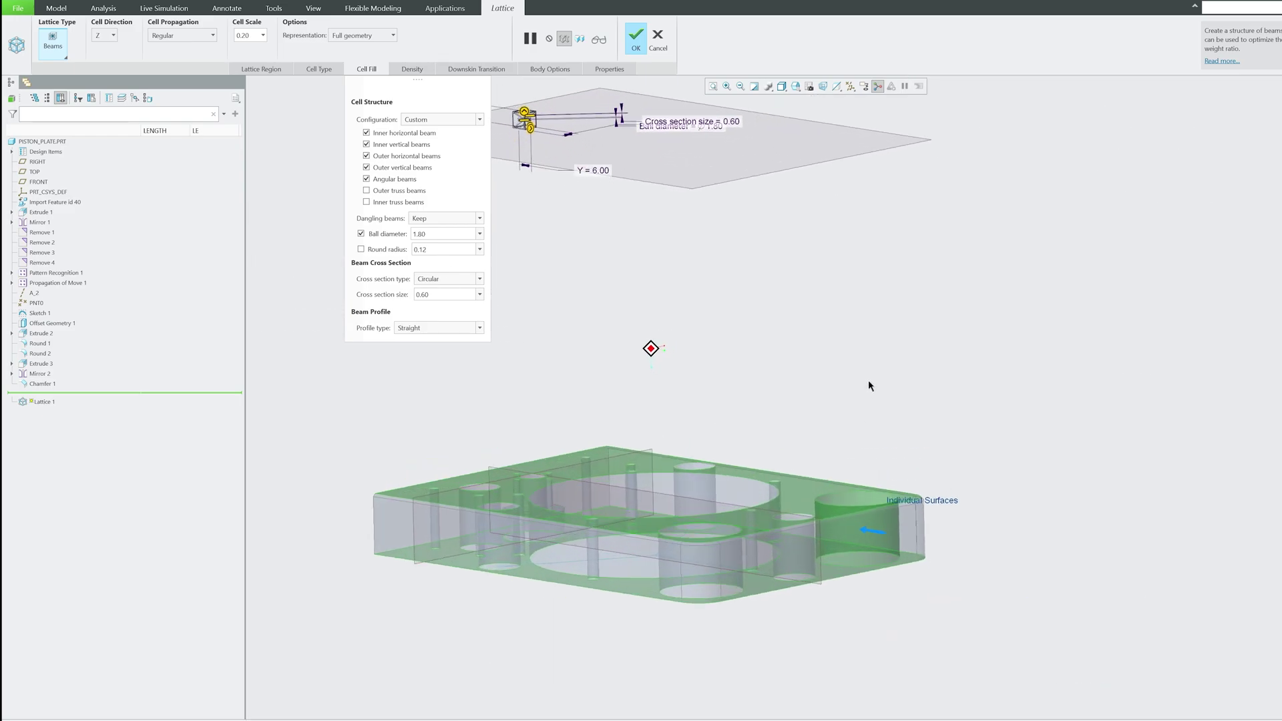
click(638, 38)
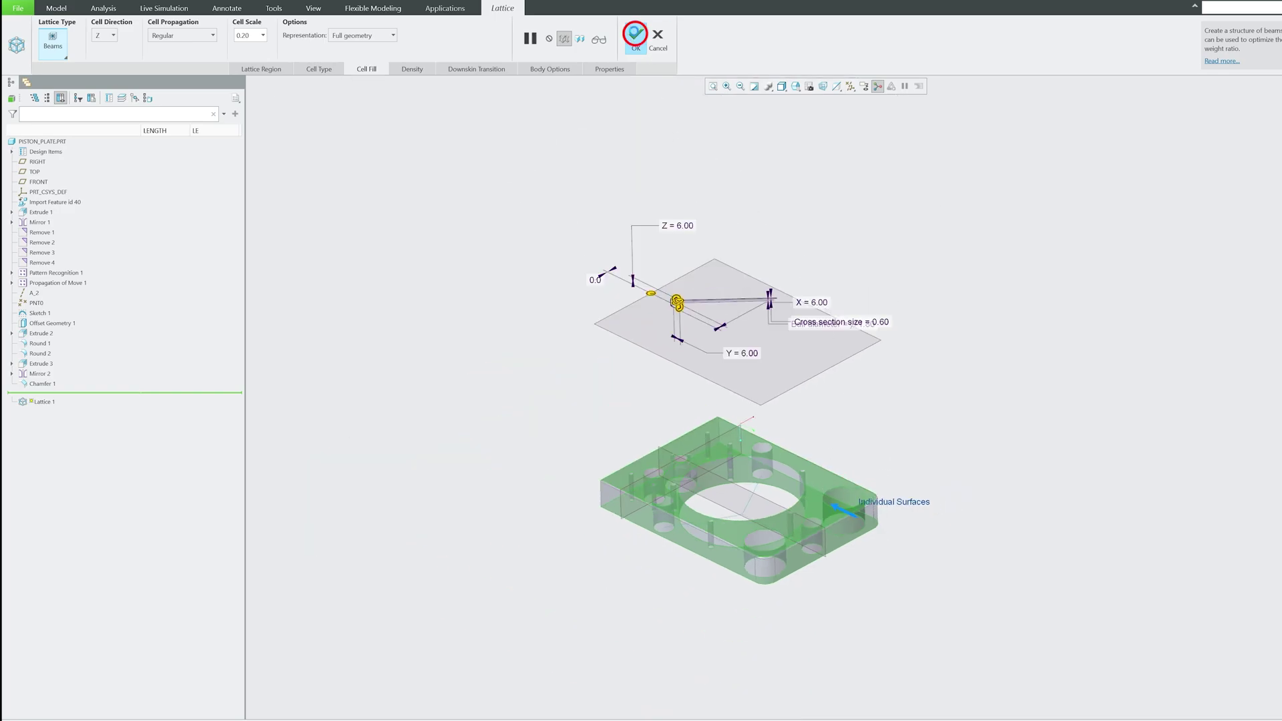
scroll(878, 523, down, 4)
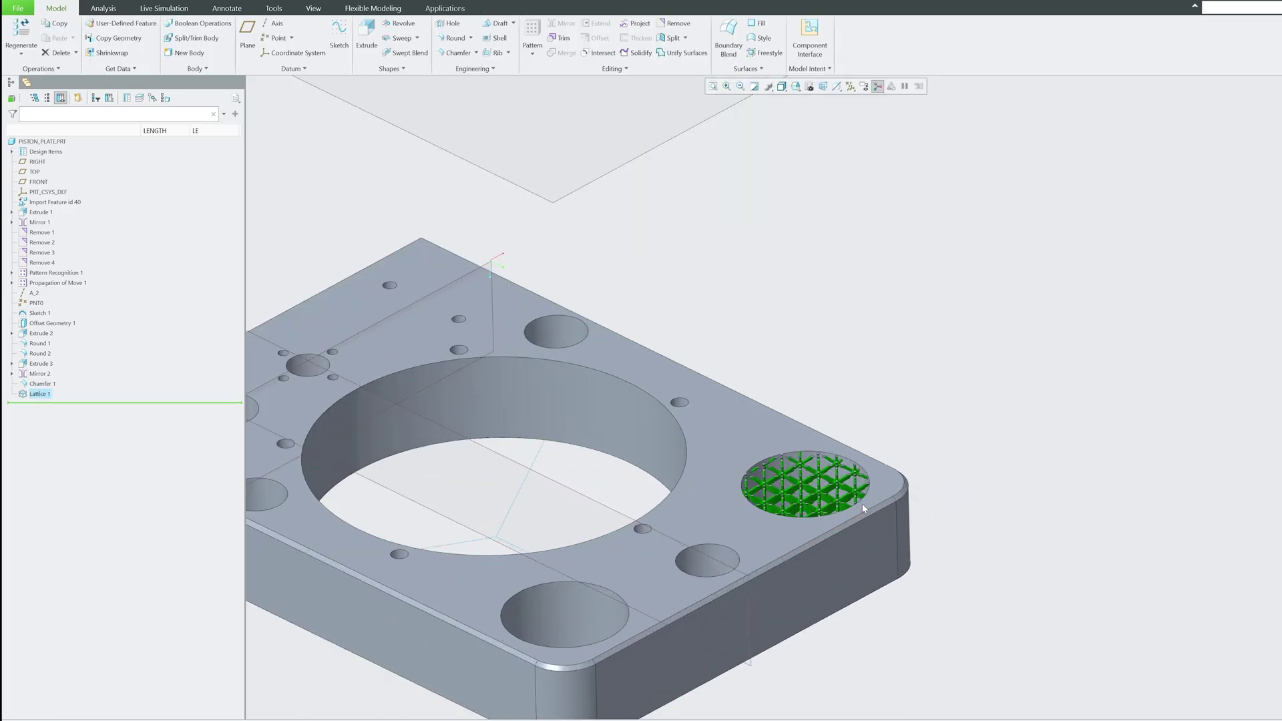
scroll(324, 121, down, 3)
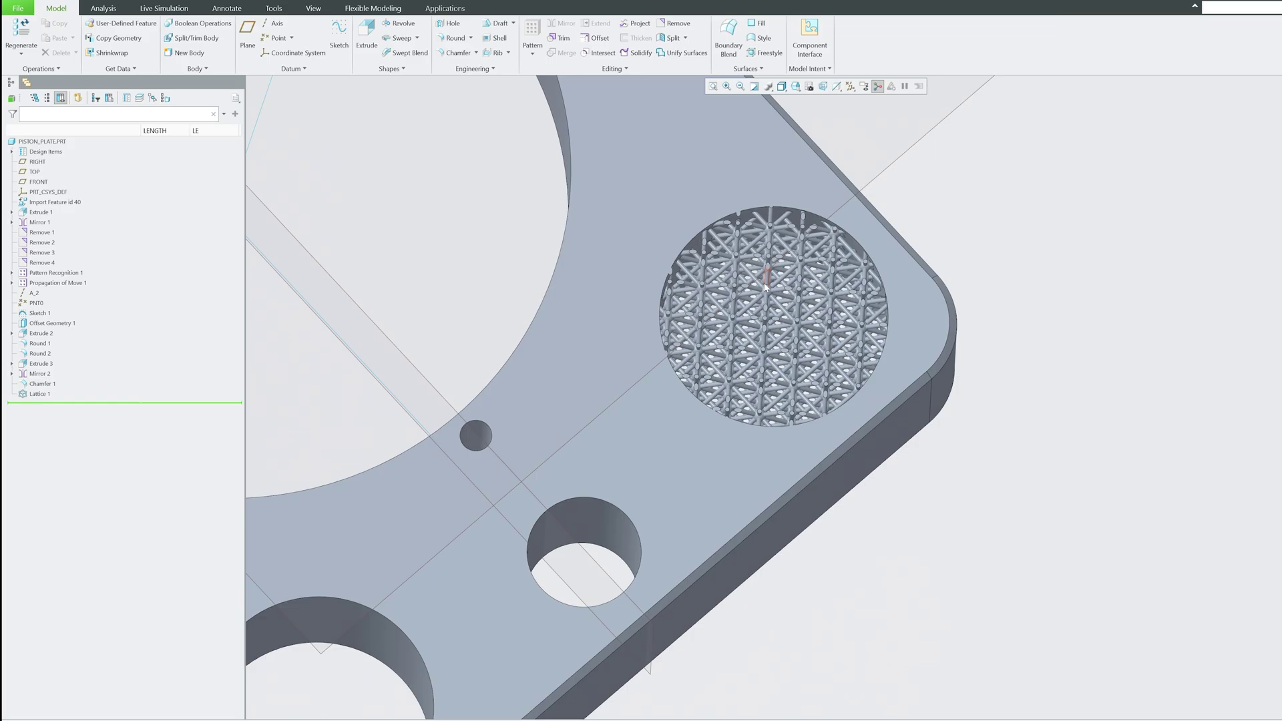
scroll(770, 309, down, 4)
mouse_move(771, 309)
middle_down()
mouse_move(831, 416)
mouse_move(808, 402)
middle_up()
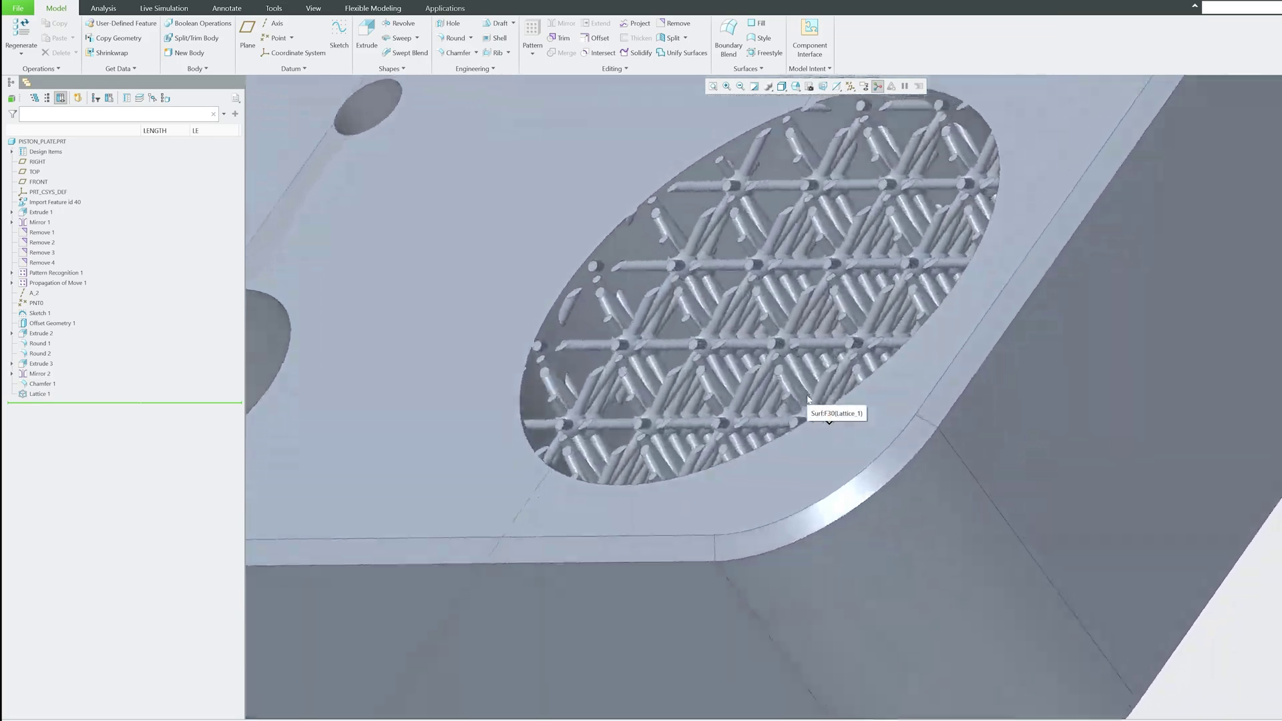
scroll(808, 402, up, 5)
scroll(826, 390, down, 1)
scroll(827, 390, down, 1)
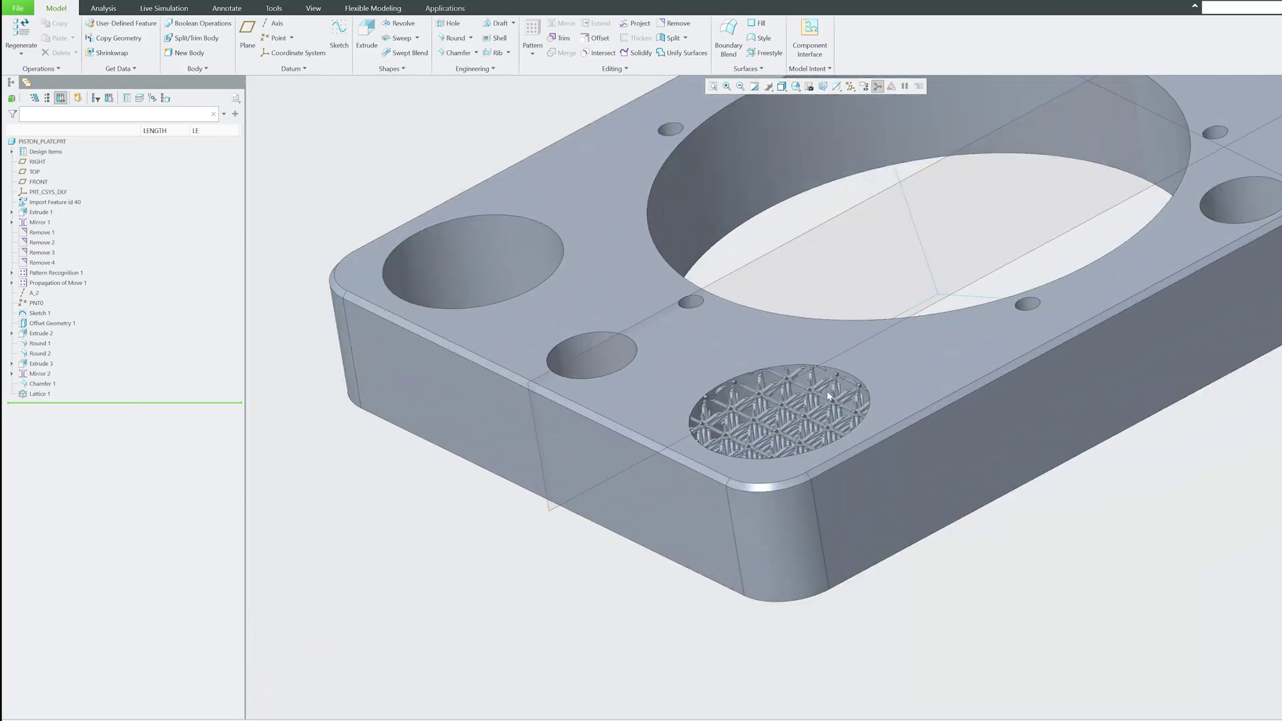
scroll(802, 397, down, 3)
scroll(802, 398, down, 2)
scroll(742, 431, up, 5)
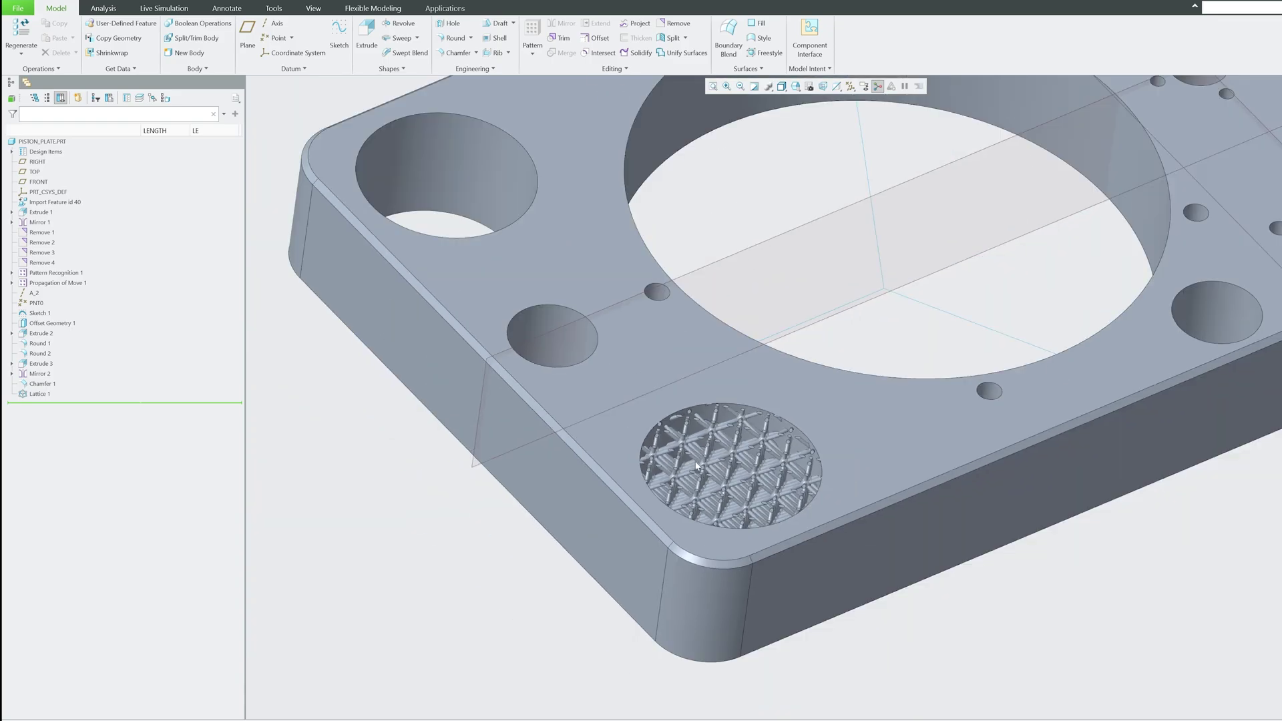
scroll(696, 466, down, 2)
middle_drag(696, 467, 724, 369)
scroll(724, 370, down, 2)
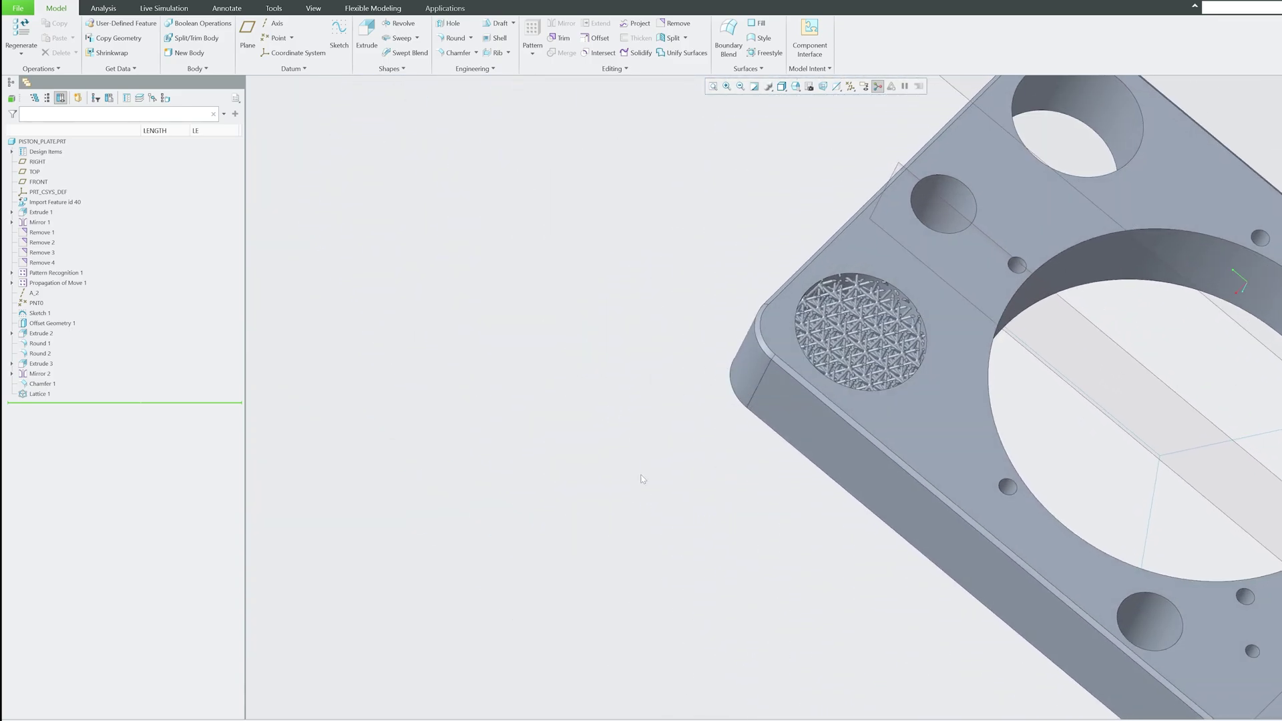
scroll(643, 479, up, 3)
scroll(740, 392, down, 3)
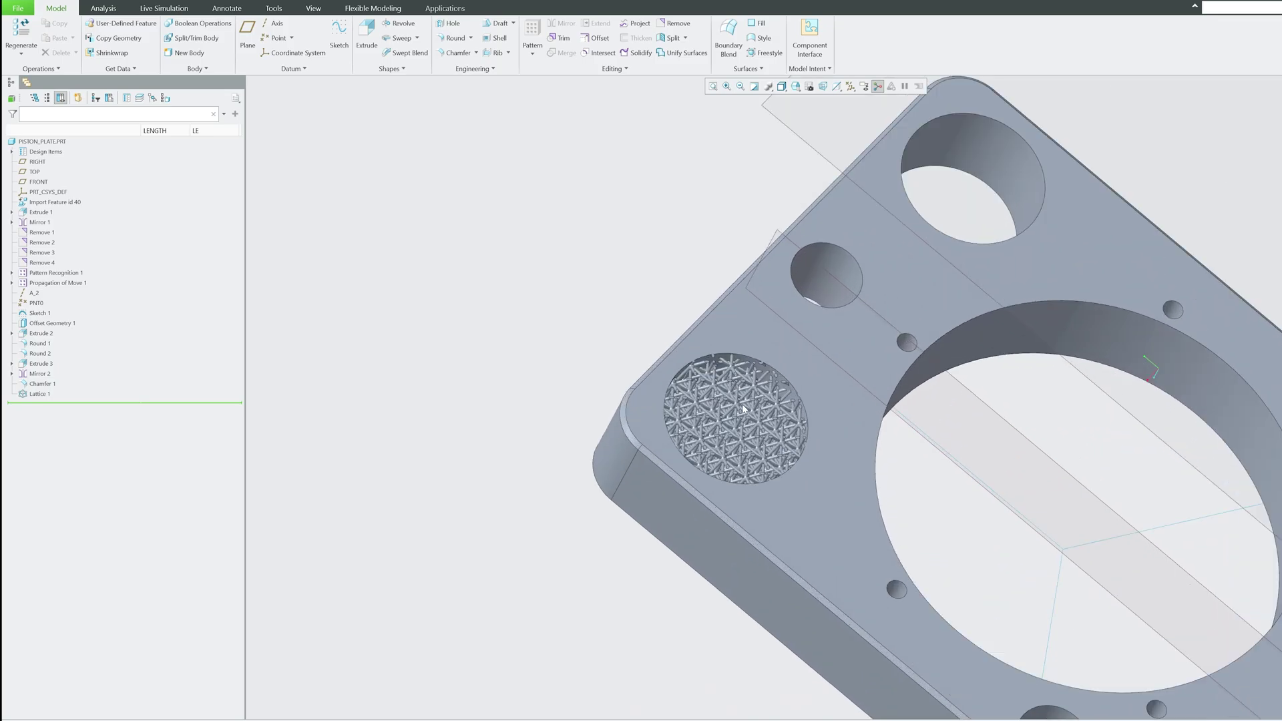
scroll(745, 409, down, 1)
scroll(738, 407, down, 1)
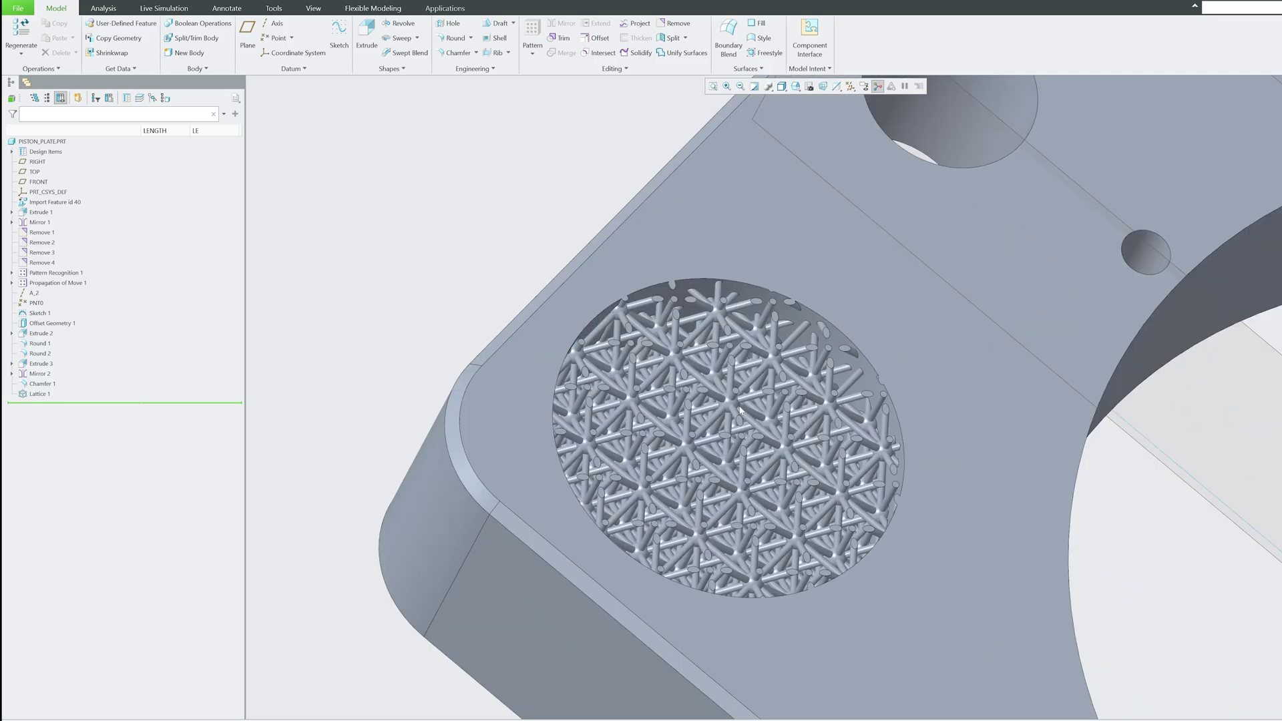
scroll(701, 413, up, 3)
scroll(700, 414, down, 1)
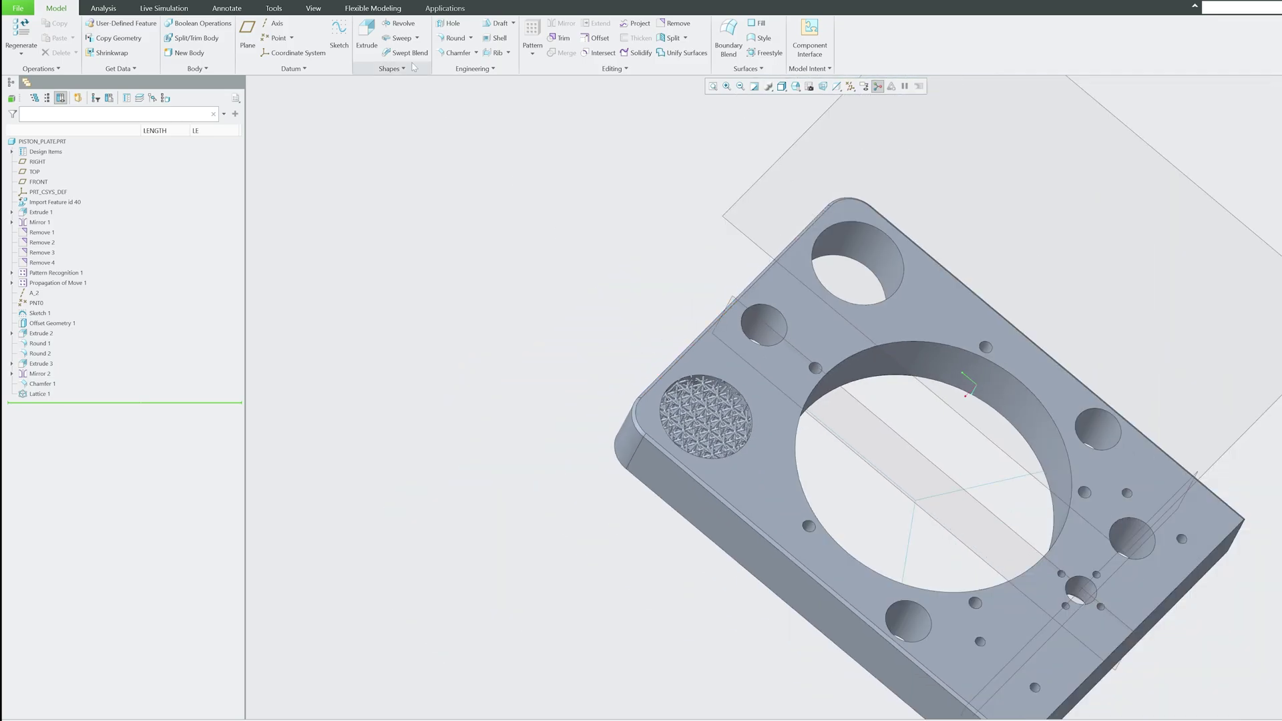
Start Lattice 2 using the other corner hole's inner wall and plate surfaces as region
click(473, 69)
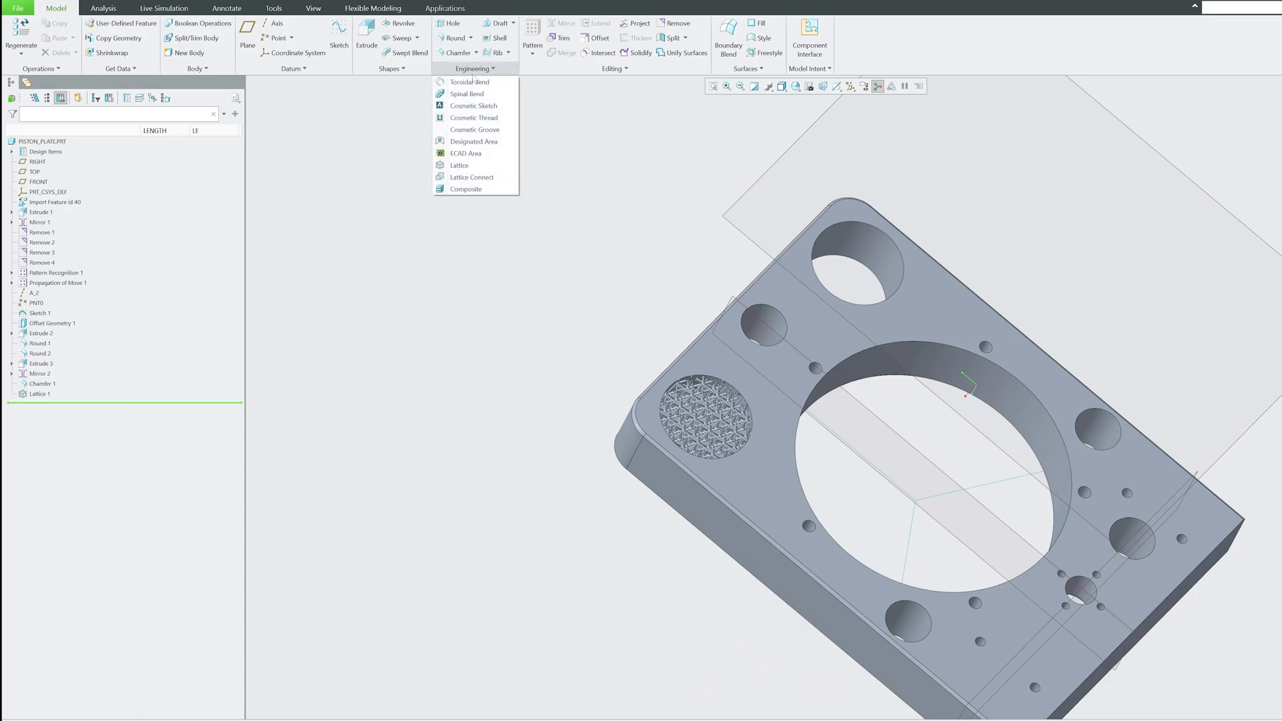
click(484, 166)
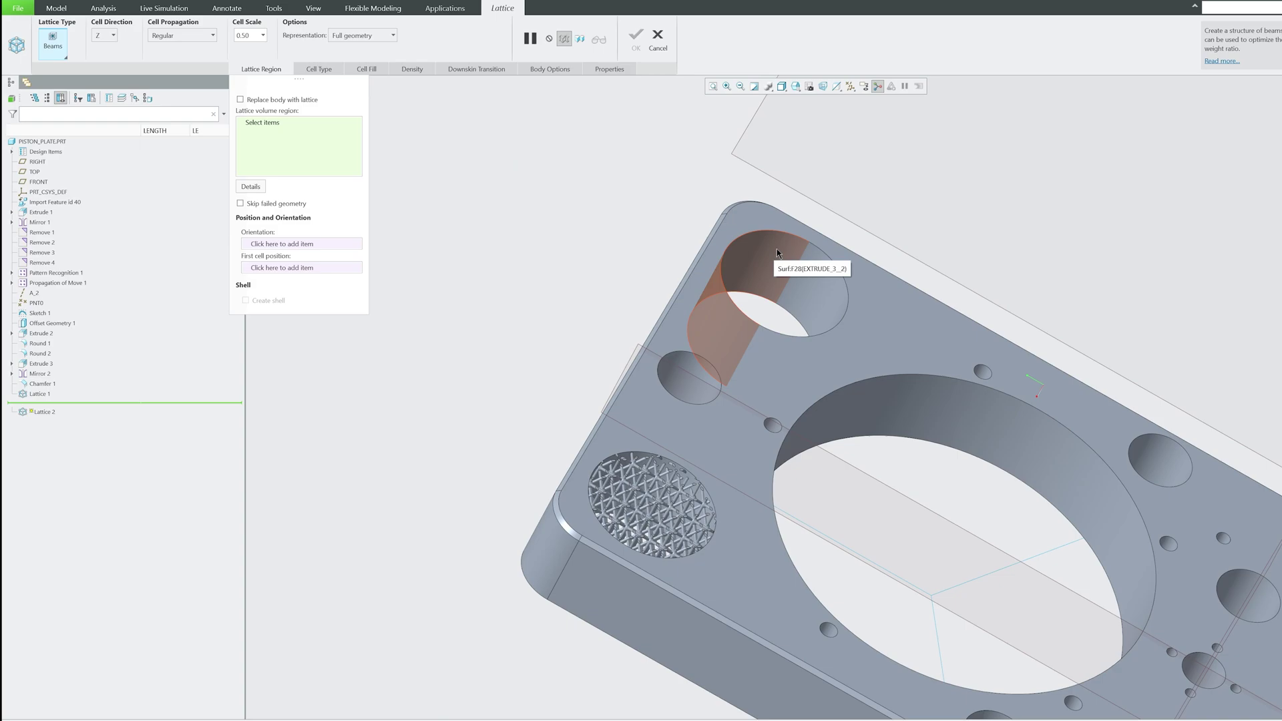
click(778, 253)
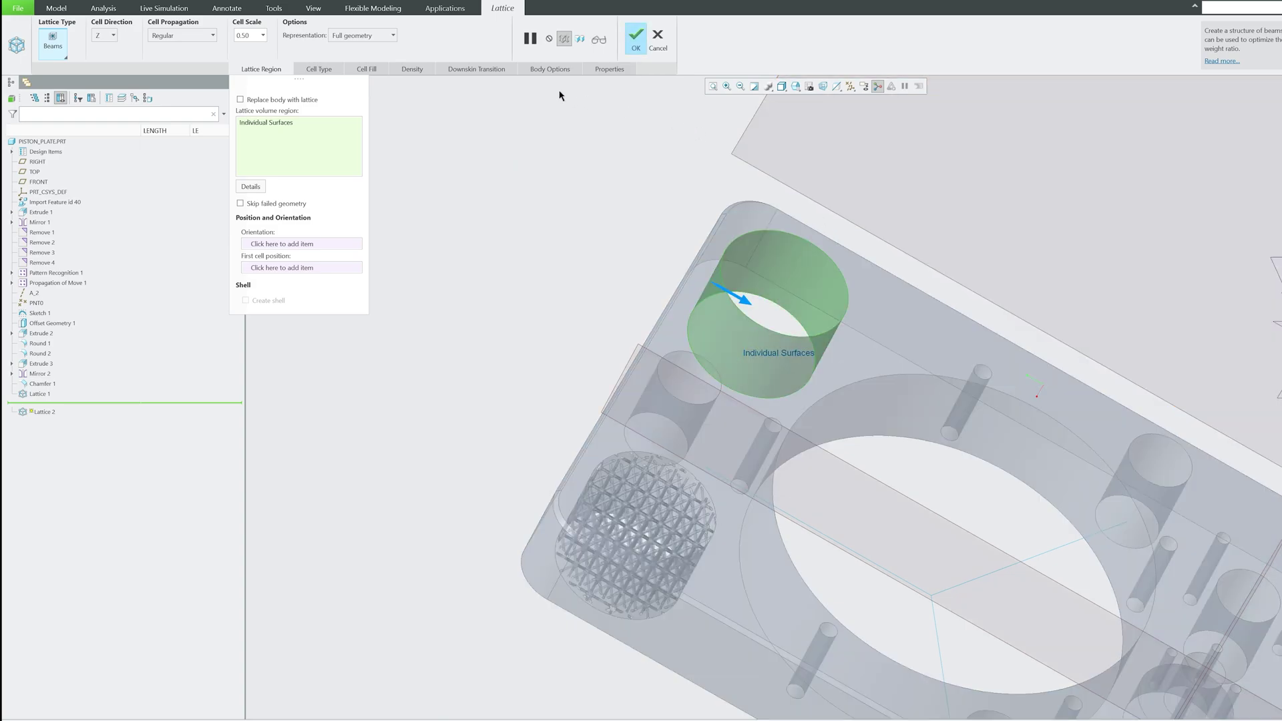
ctrl+click(859, 286)
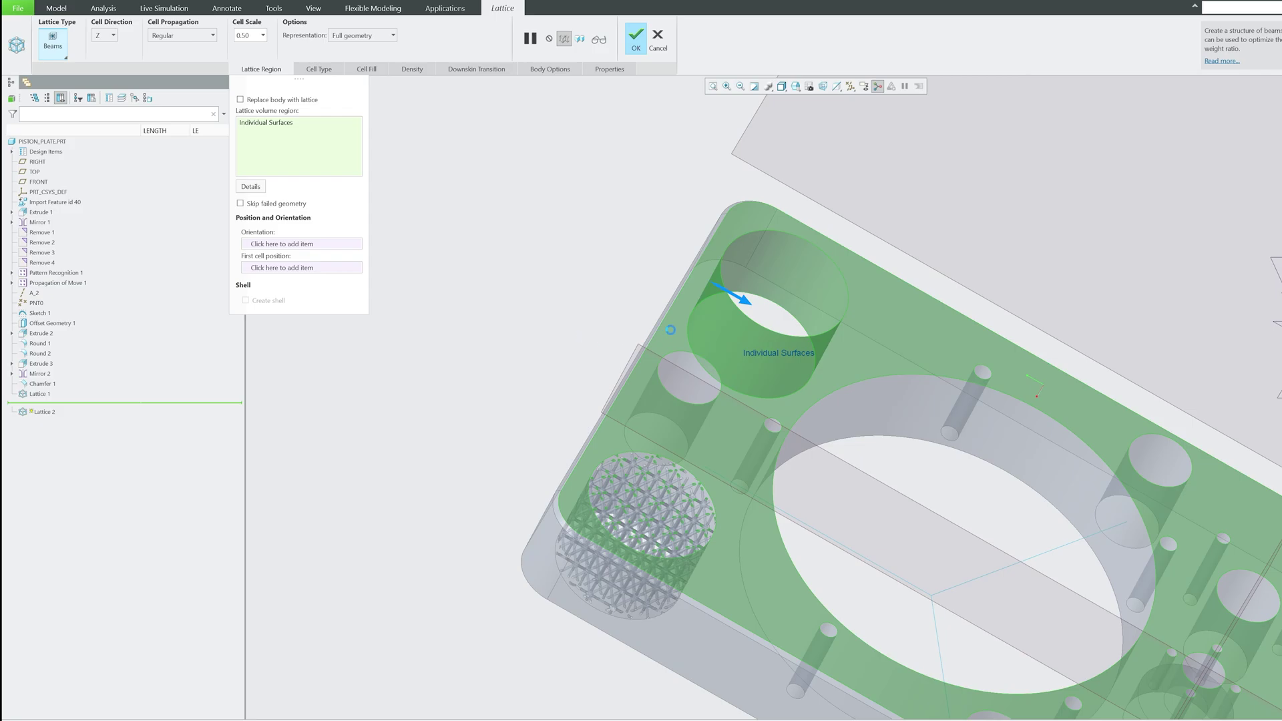
middle_drag(670, 330, 733, 279)
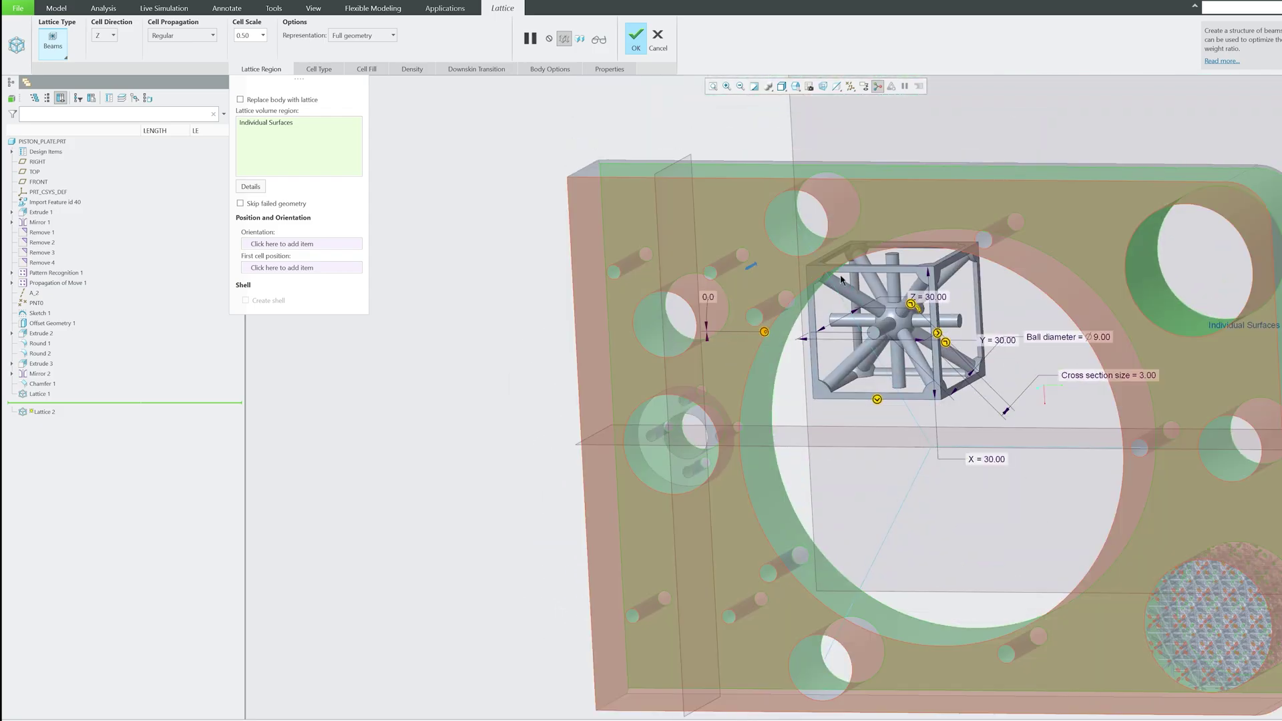
click(994, 244)
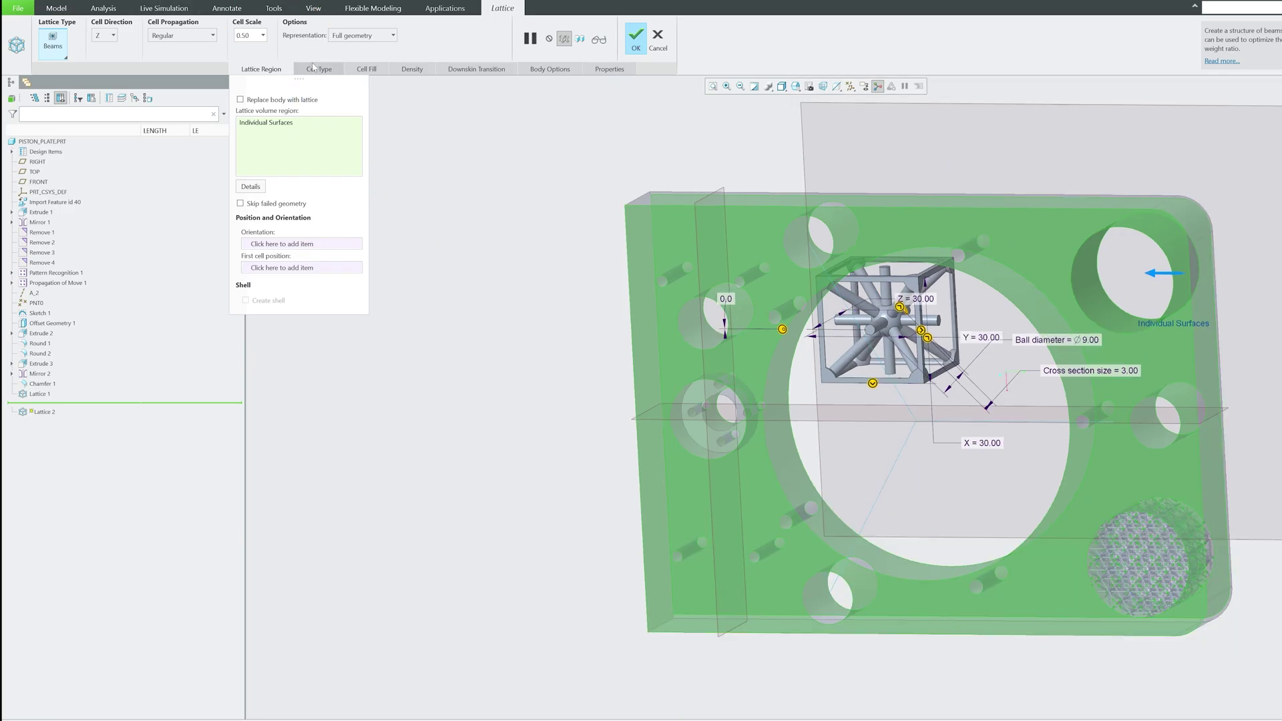
Set Lattice 2's cell shape to Hexagonal and show the Lattice Type choices
click(322, 69)
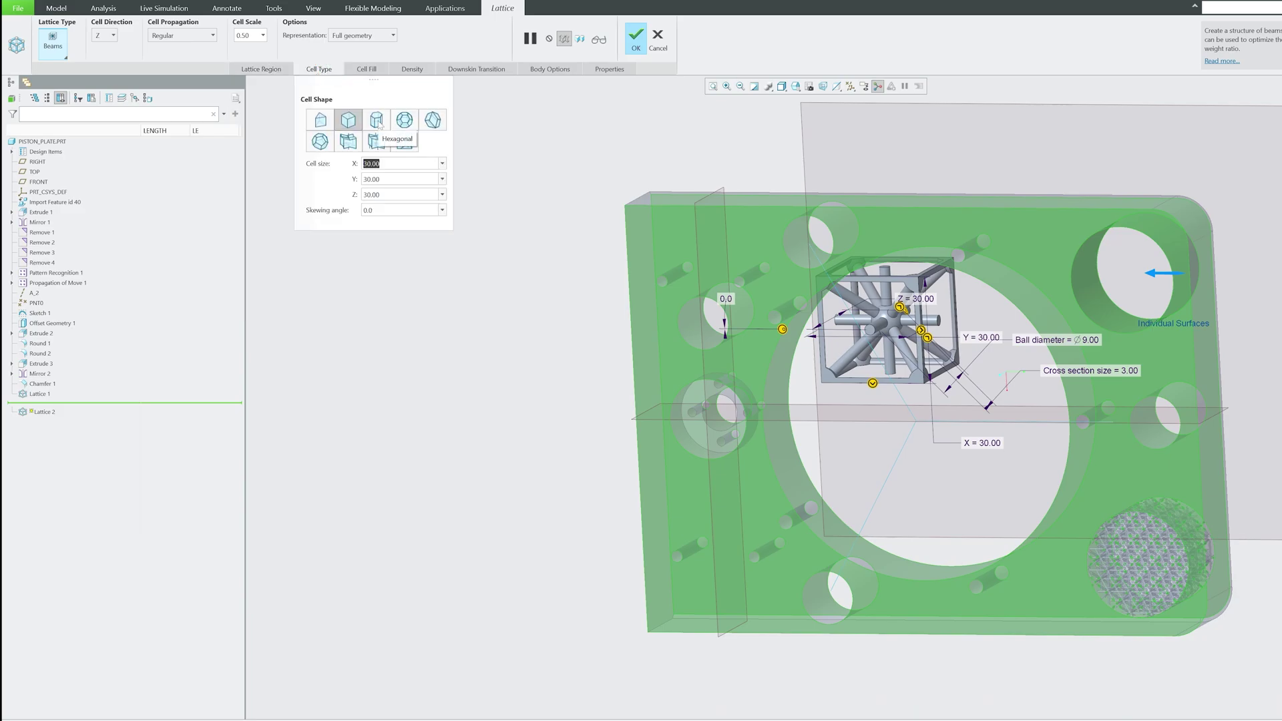
click(376, 120)
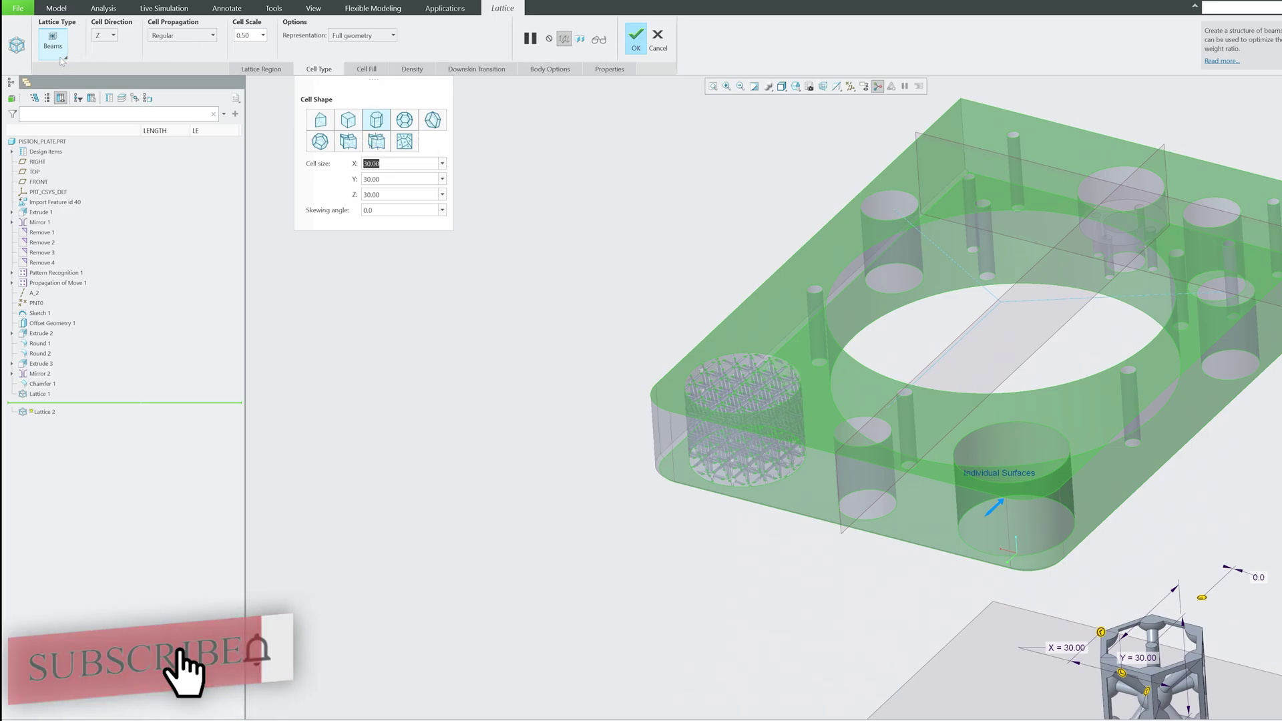
click(63, 58)
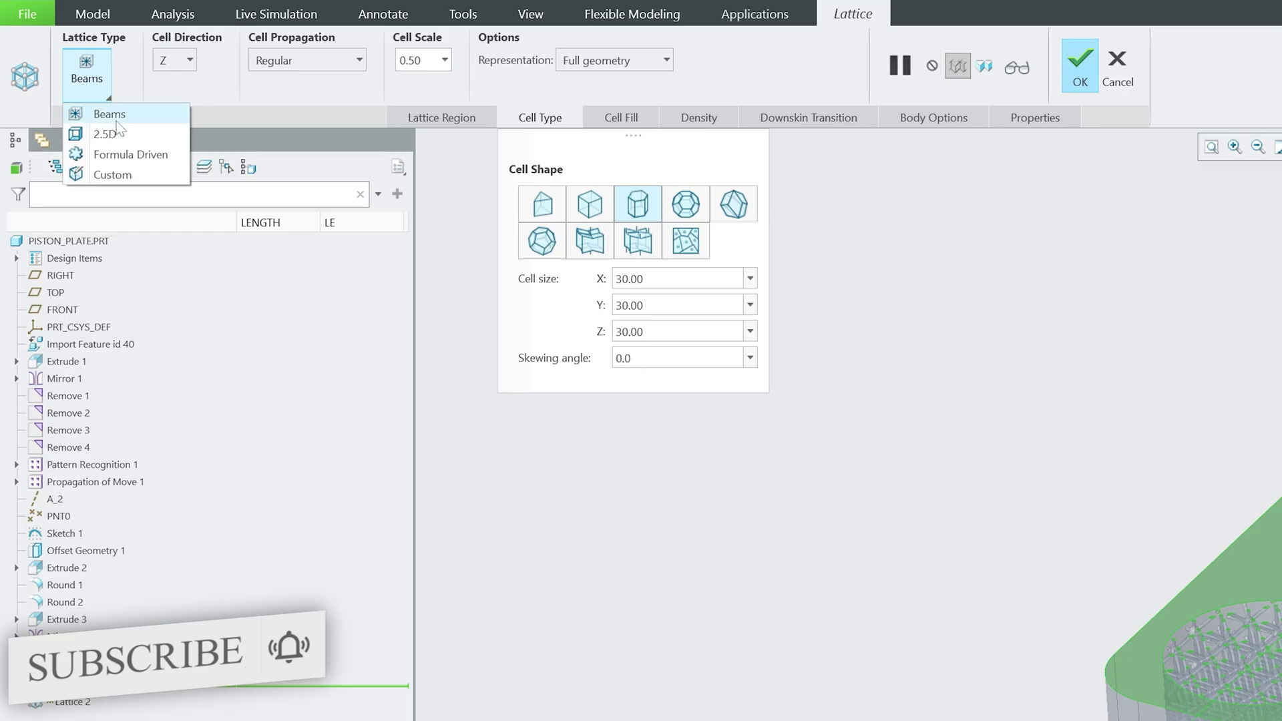
Make Lattice 2 a 2.5D type at cell scale 0.20, keeping Full geometry
click(117, 130)
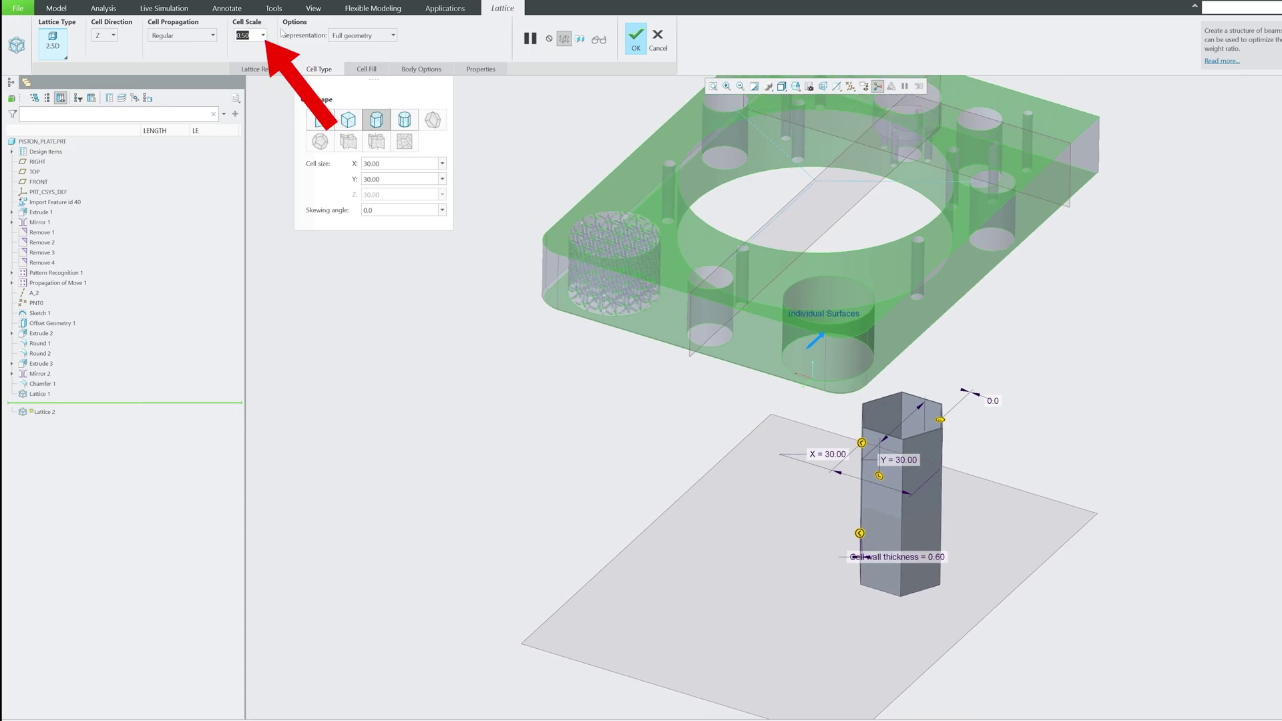
text(0)
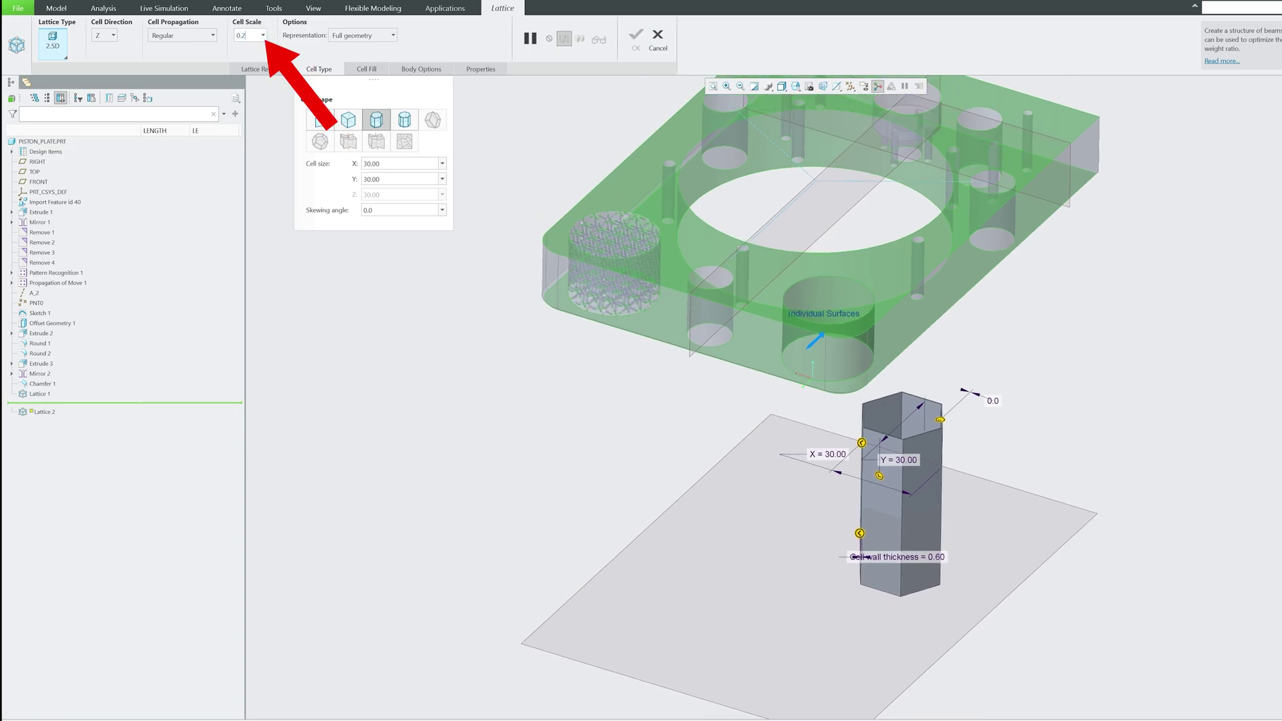
key(Return)
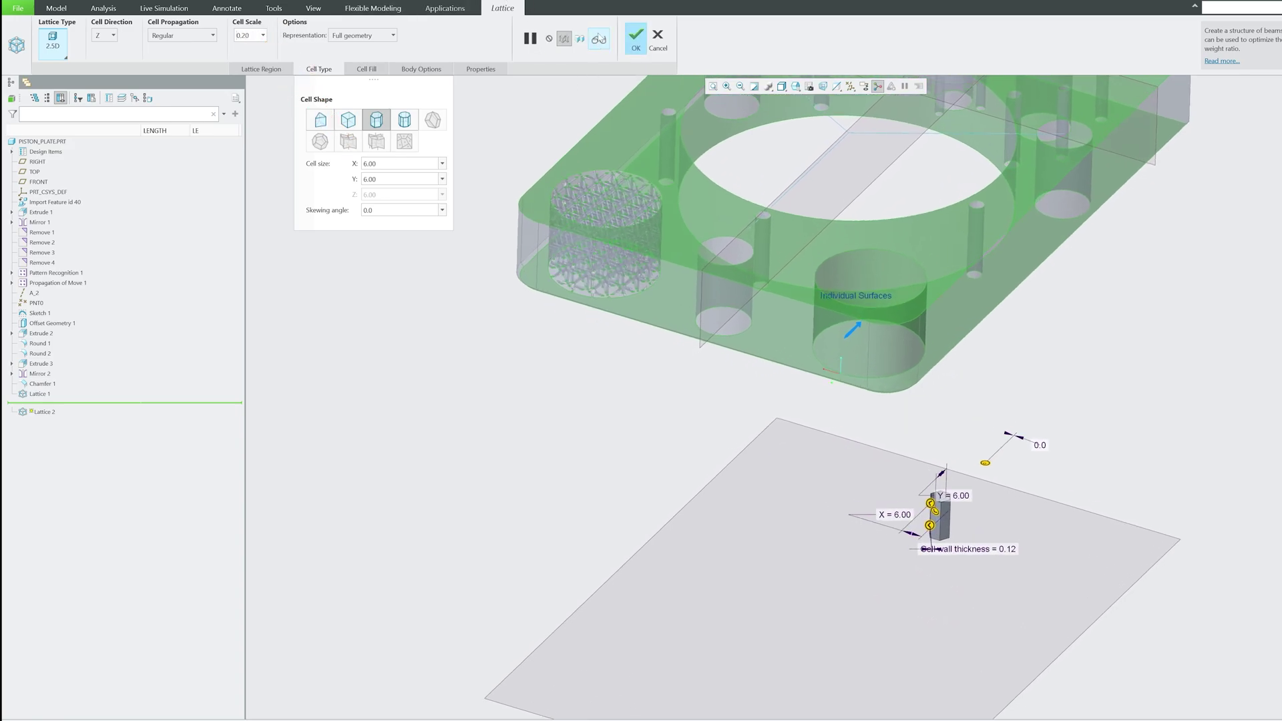
click(386, 68)
click(414, 70)
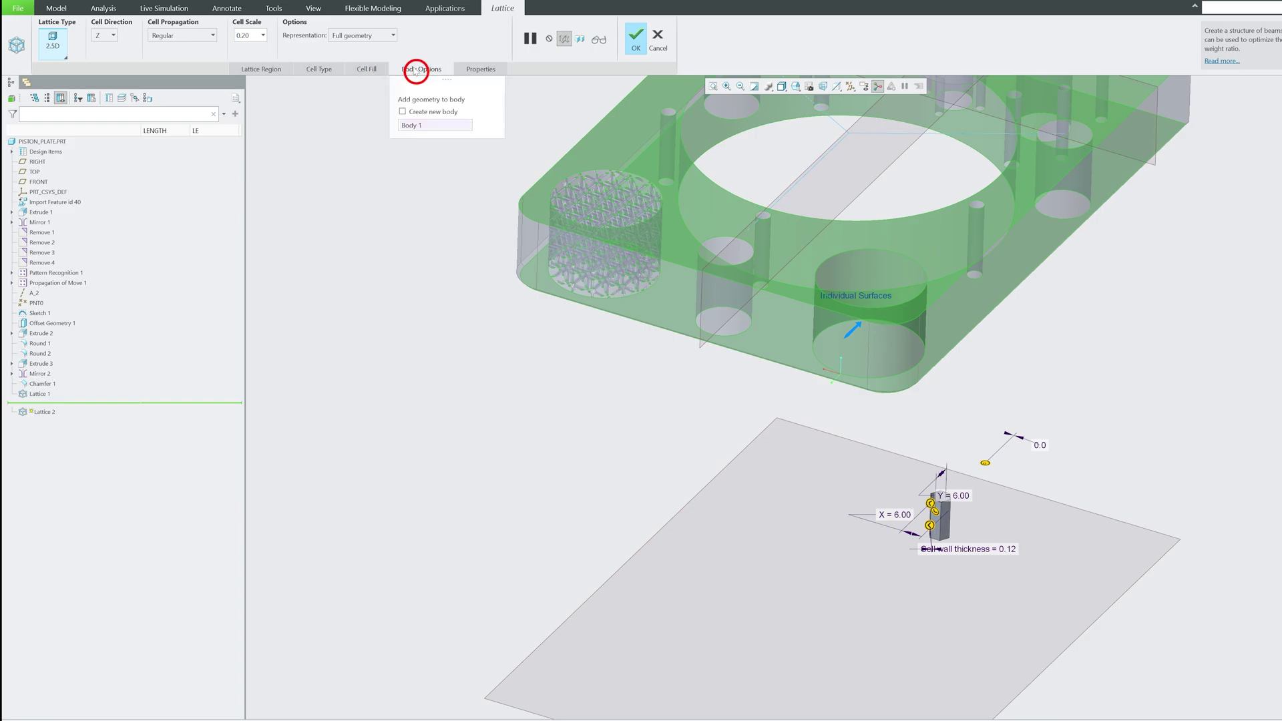
click(412, 69)
click(377, 70)
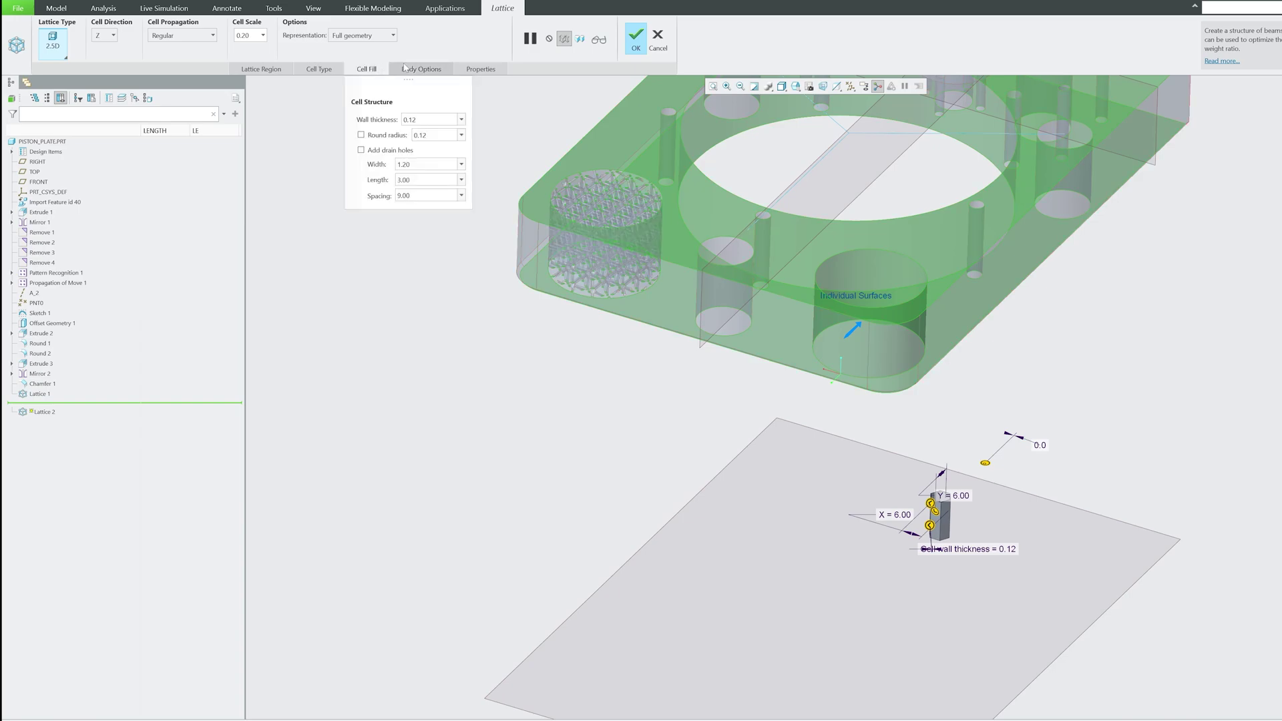
click(380, 36)
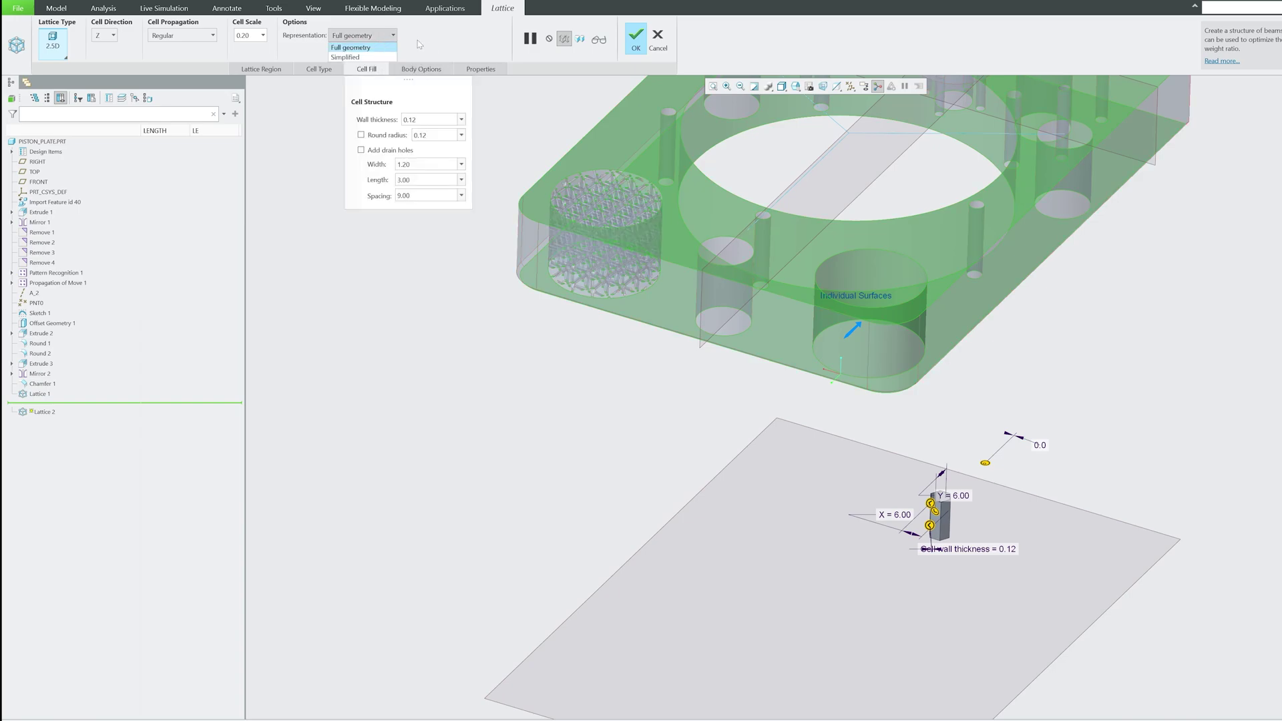
click(435, 47)
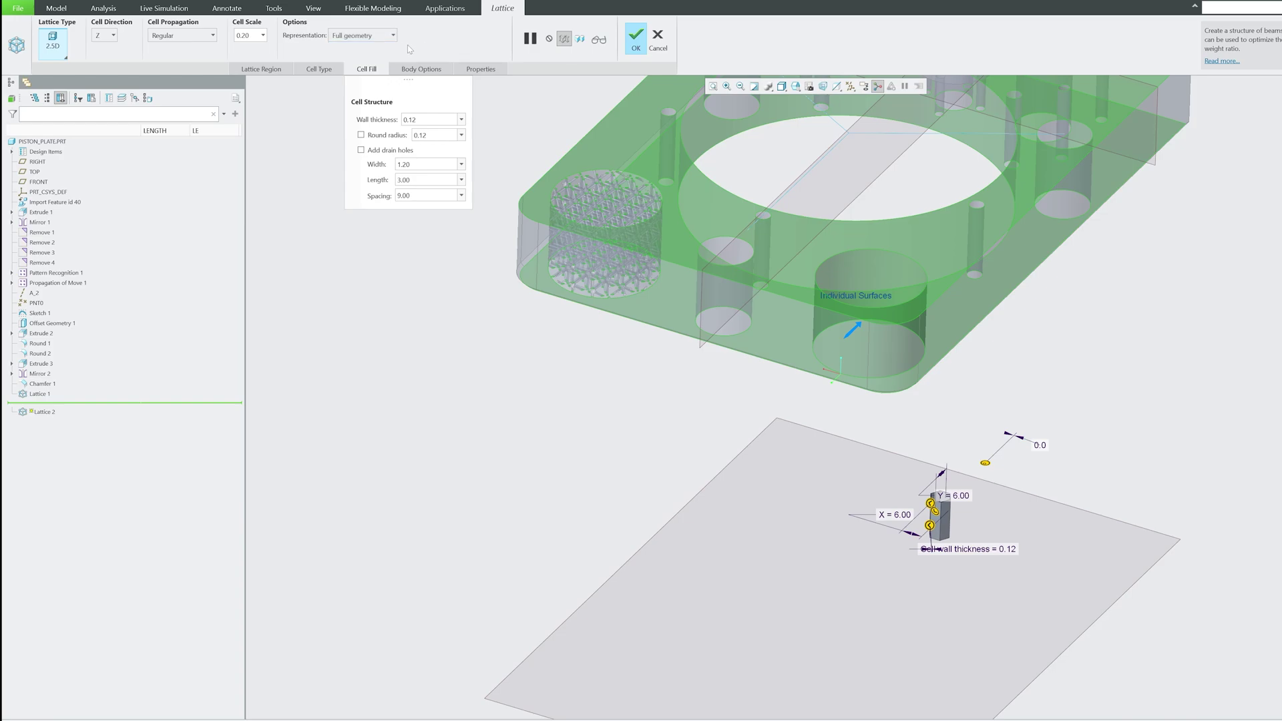
Confirm the 2.5D hexagonal honeycomb lattice, creating Lattice 2 in the second hole
click(635, 40)
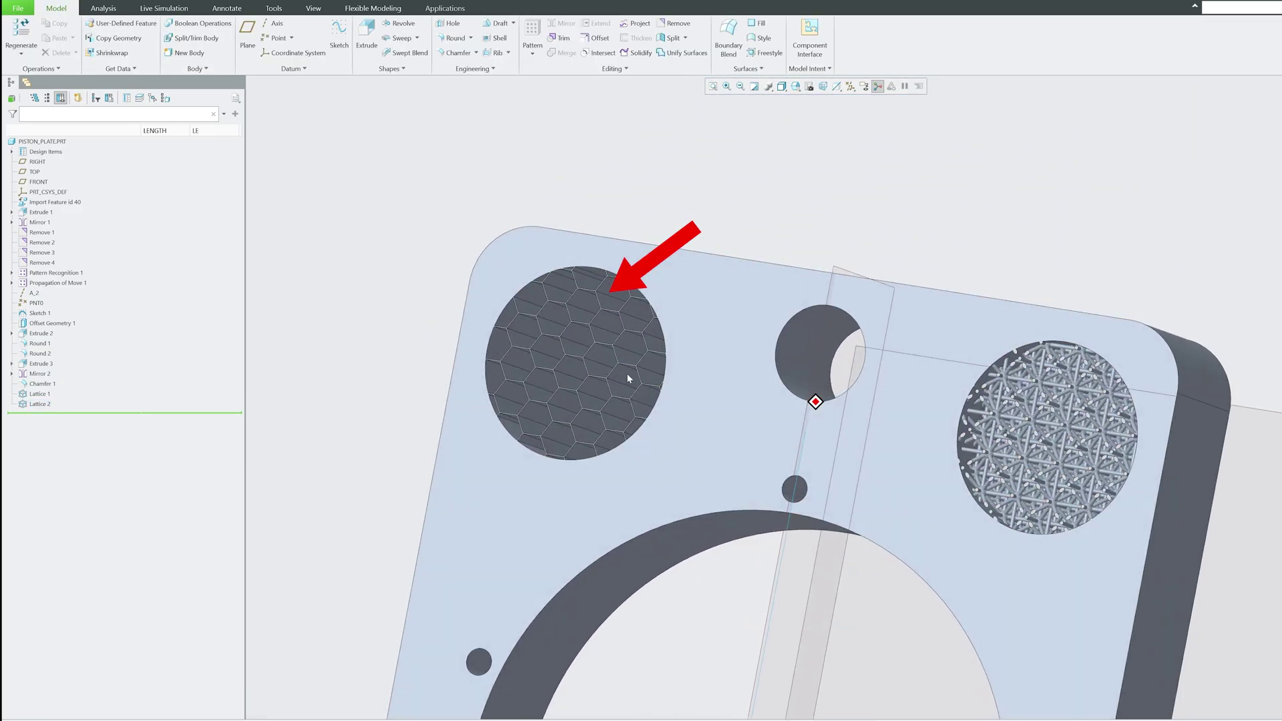
mouse_move(628, 378)
middle_down()
mouse_move(564, 345)
mouse_move(1060, 399)
middle_up()
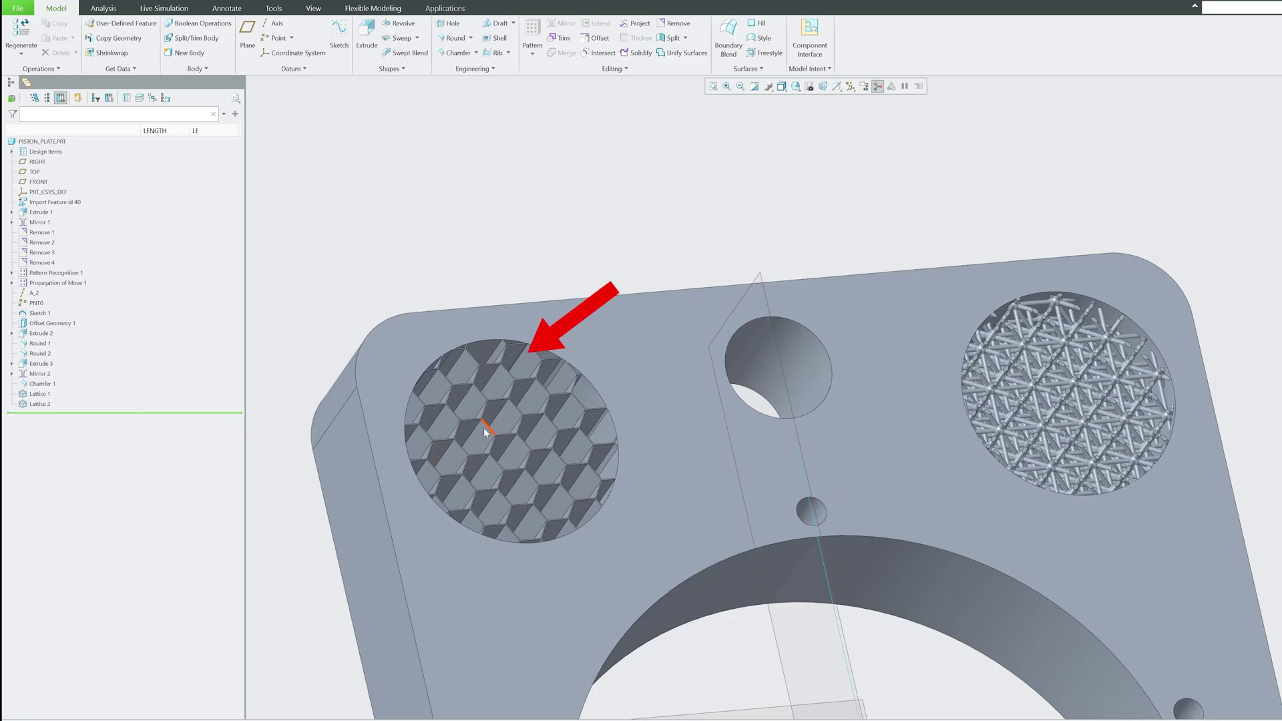
click(1127, 292)
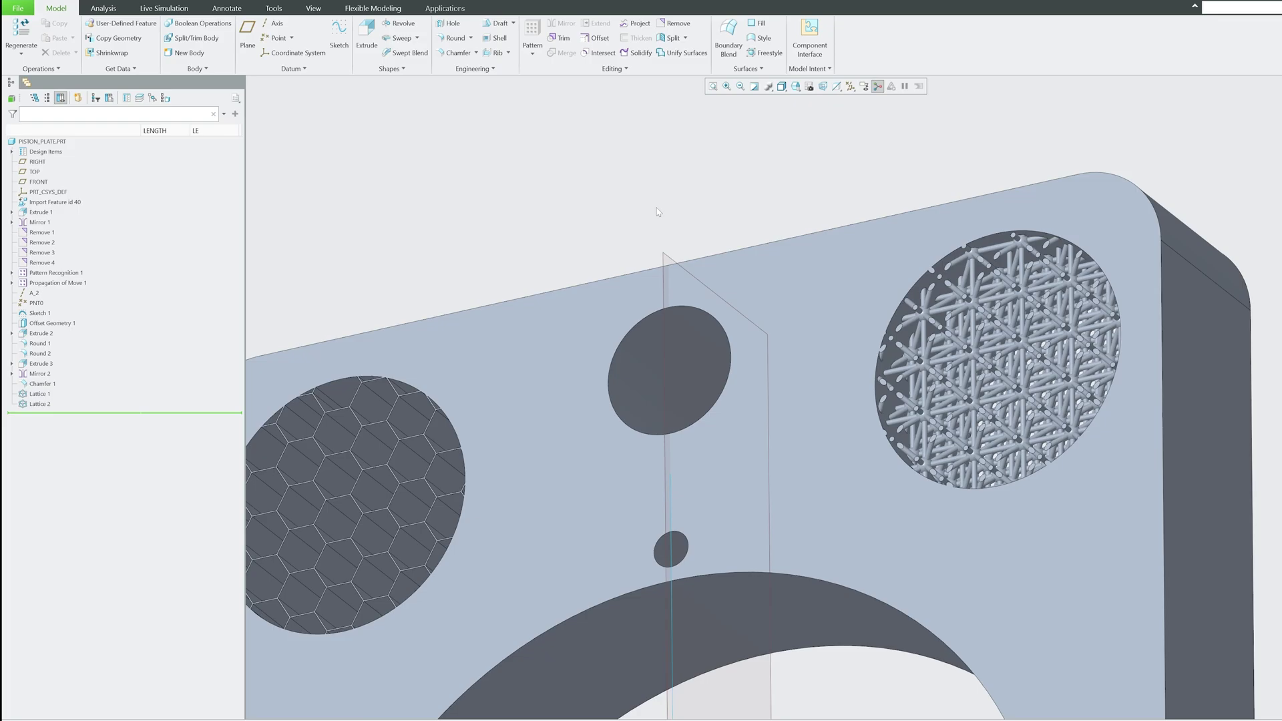
middle_drag(657, 212, 519, 187)
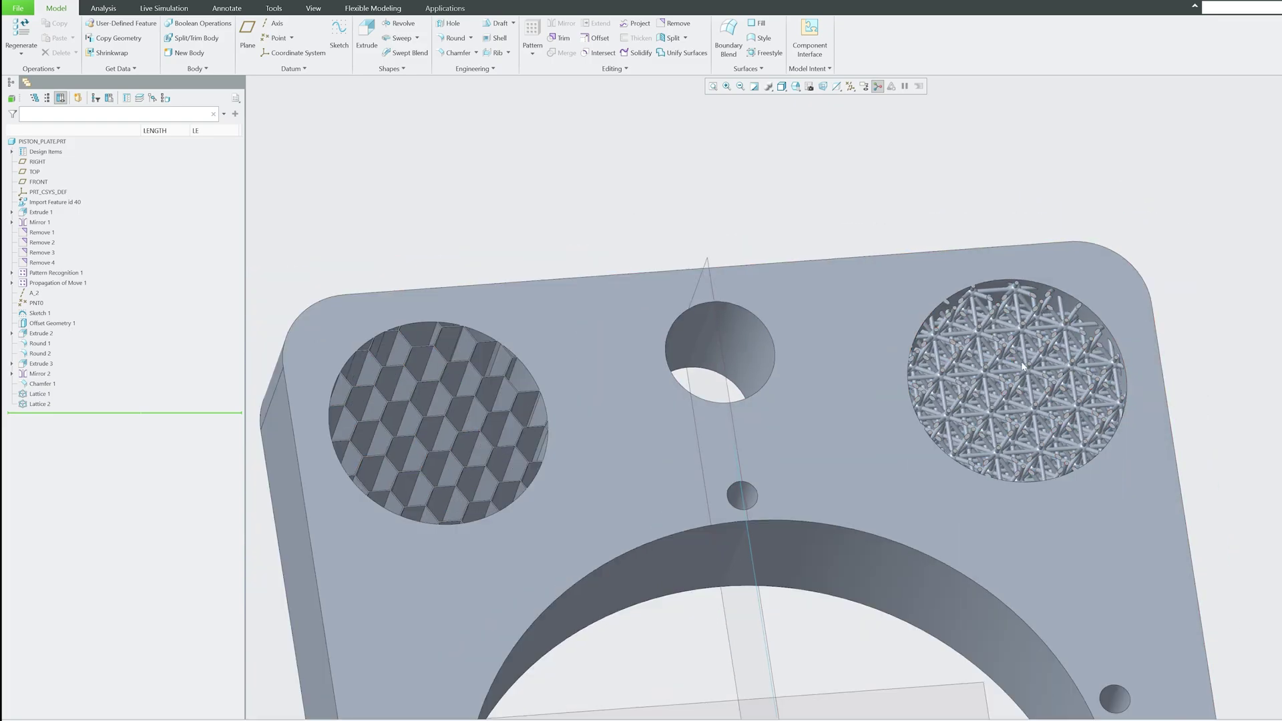
middle_drag(641, 229, 1022, 366)
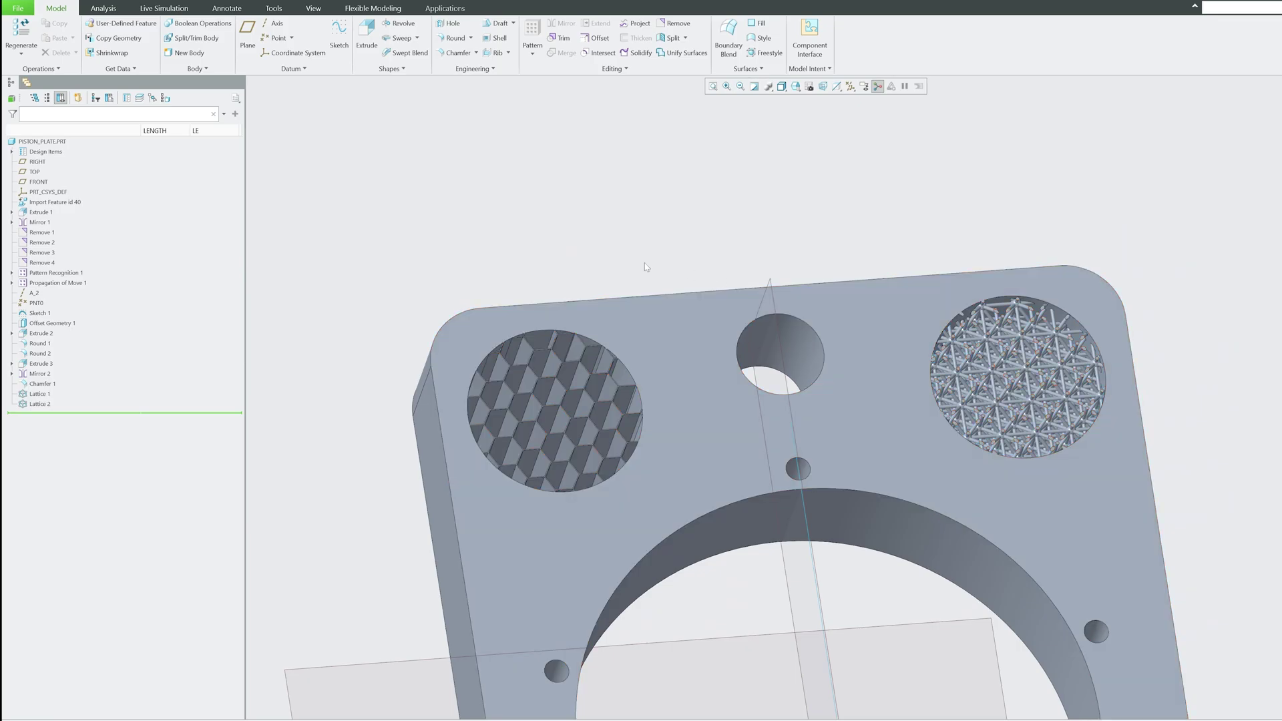
scroll(622, 281, up, 1)
scroll(562, 322, up, 1)
scroll(541, 392, up, 1)
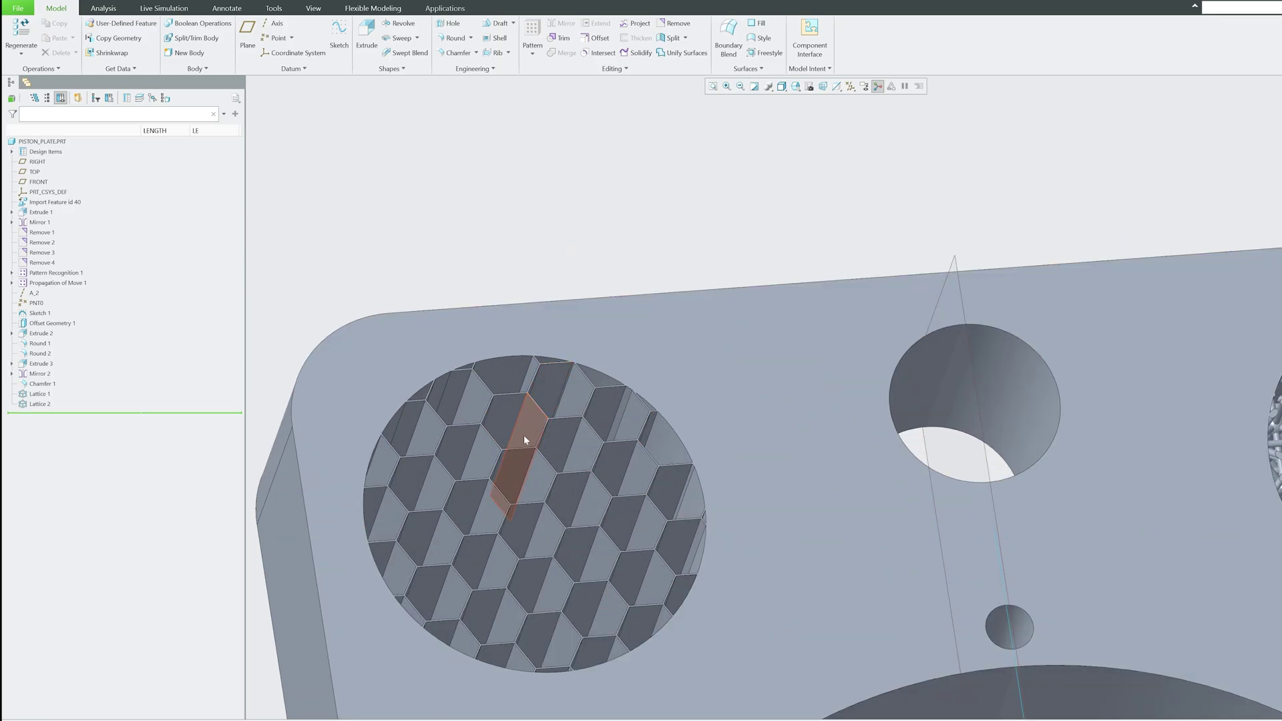
scroll(527, 437, down, 1)
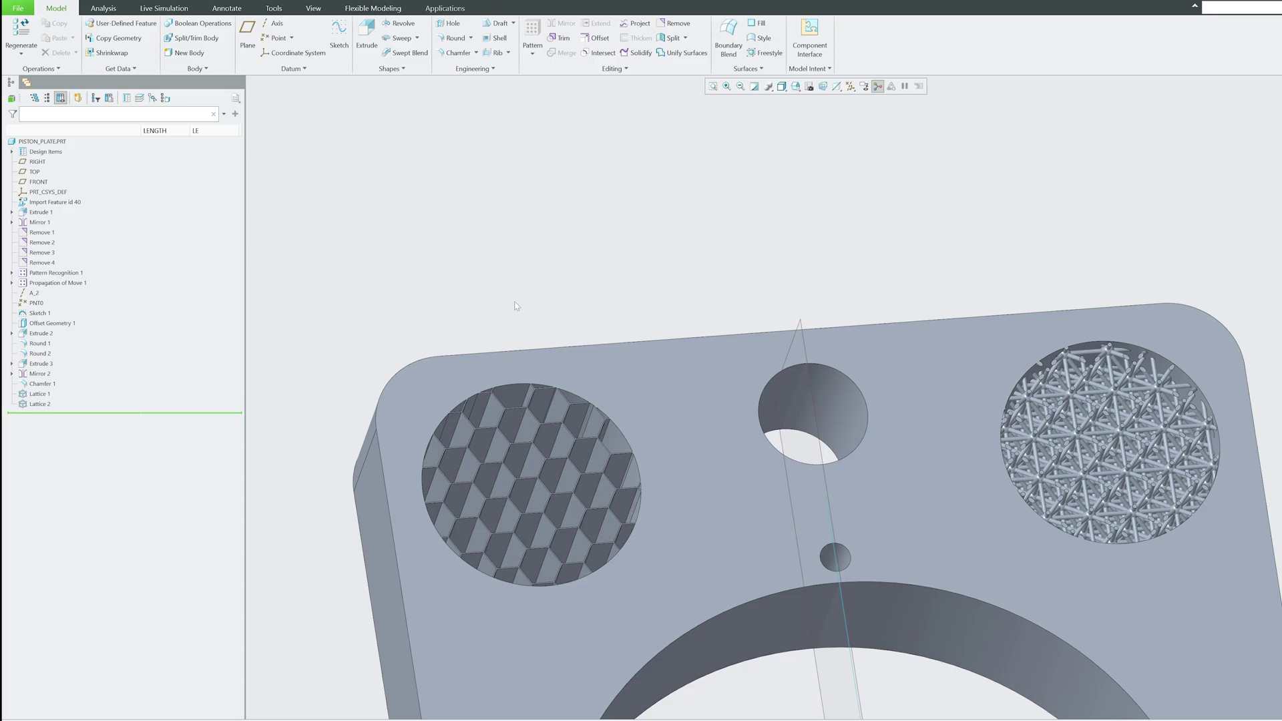
mouse_move(549, 319)
middle_down()
mouse_move(522, 321)
mouse_move(525, 423)
middle_up()
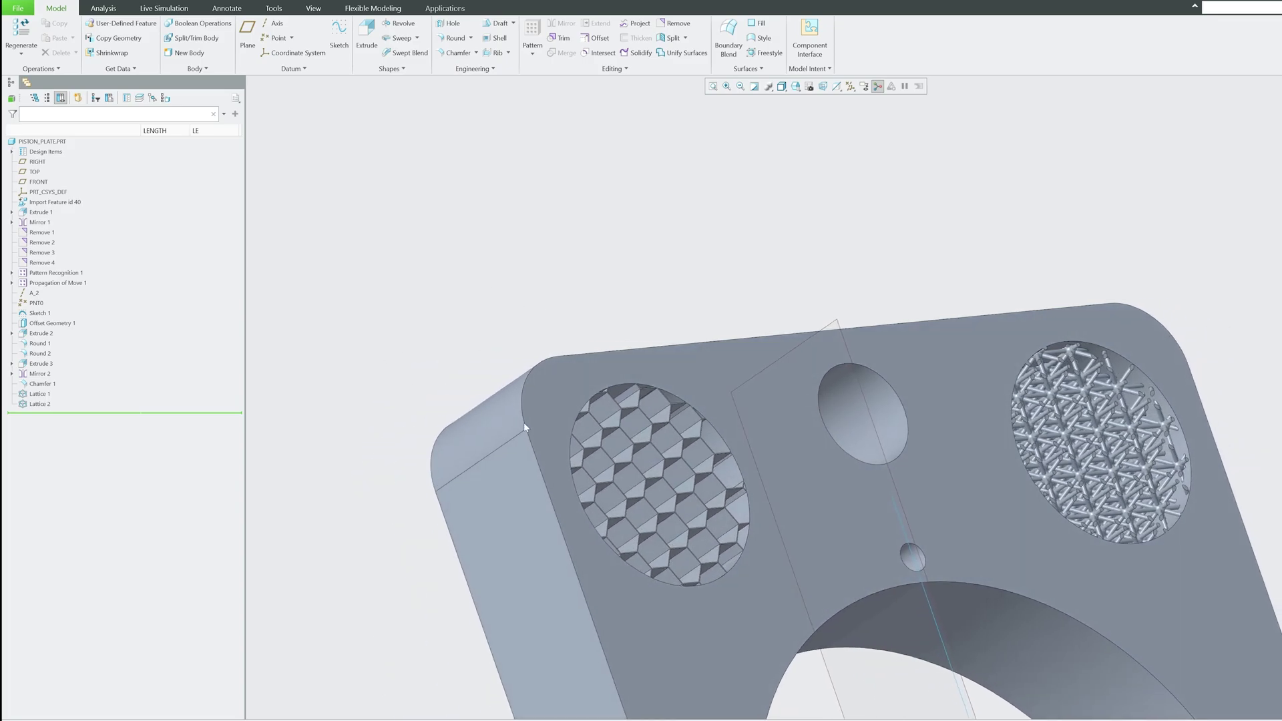
scroll(638, 430, up, 2)
scroll(638, 430, up, 2)
scroll(558, 386, down, 3)
scroll(557, 386, up, 2)
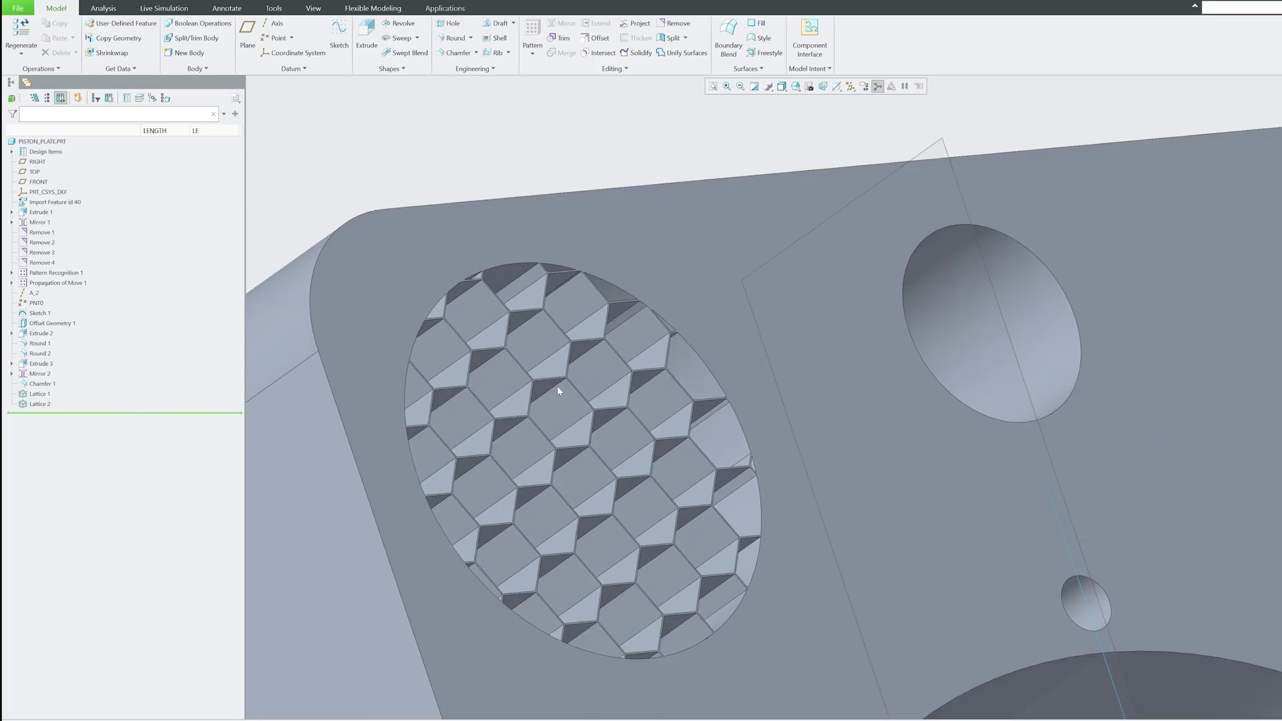
middle_drag(558, 386, 682, 378)
scroll(682, 378, down, 3)
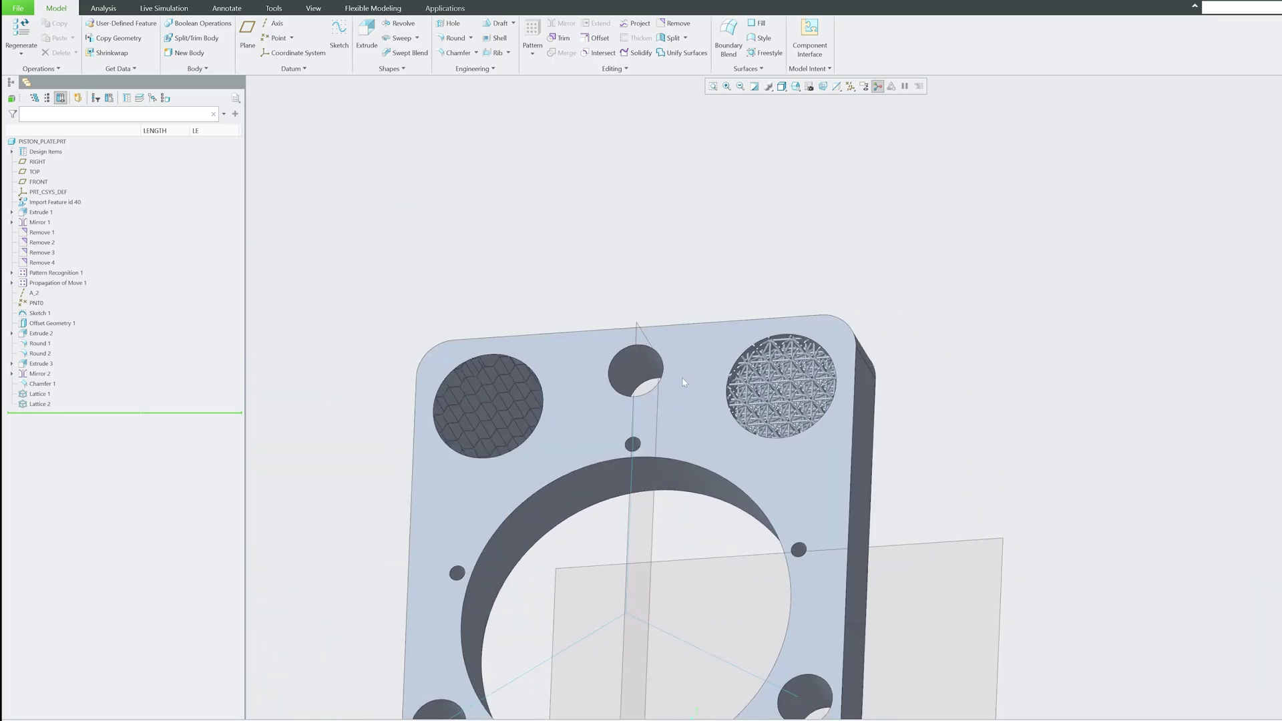
scroll(682, 378, up, 1)
scroll(701, 360, up, 2)
scroll(720, 343, up, 3)
scroll(721, 344, down, 3)
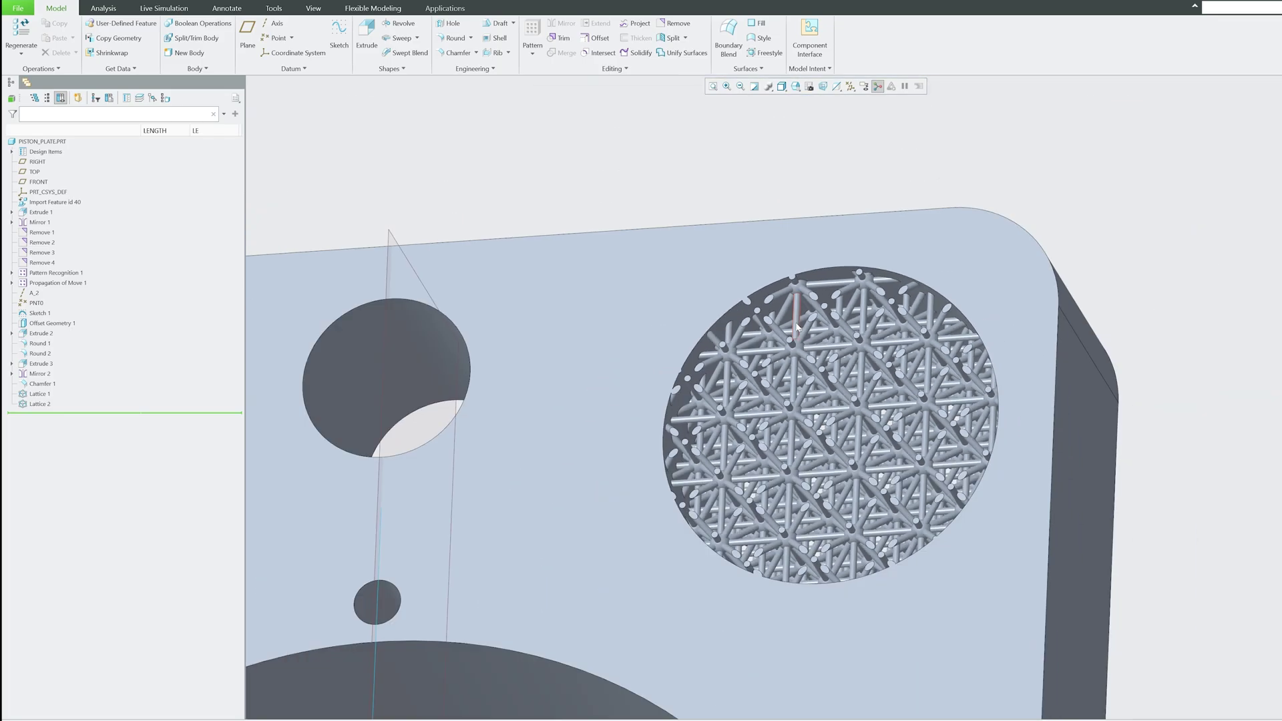
scroll(720, 343, down, 2)
middle_drag(720, 343, 586, 406)
scroll(587, 406, up, 2)
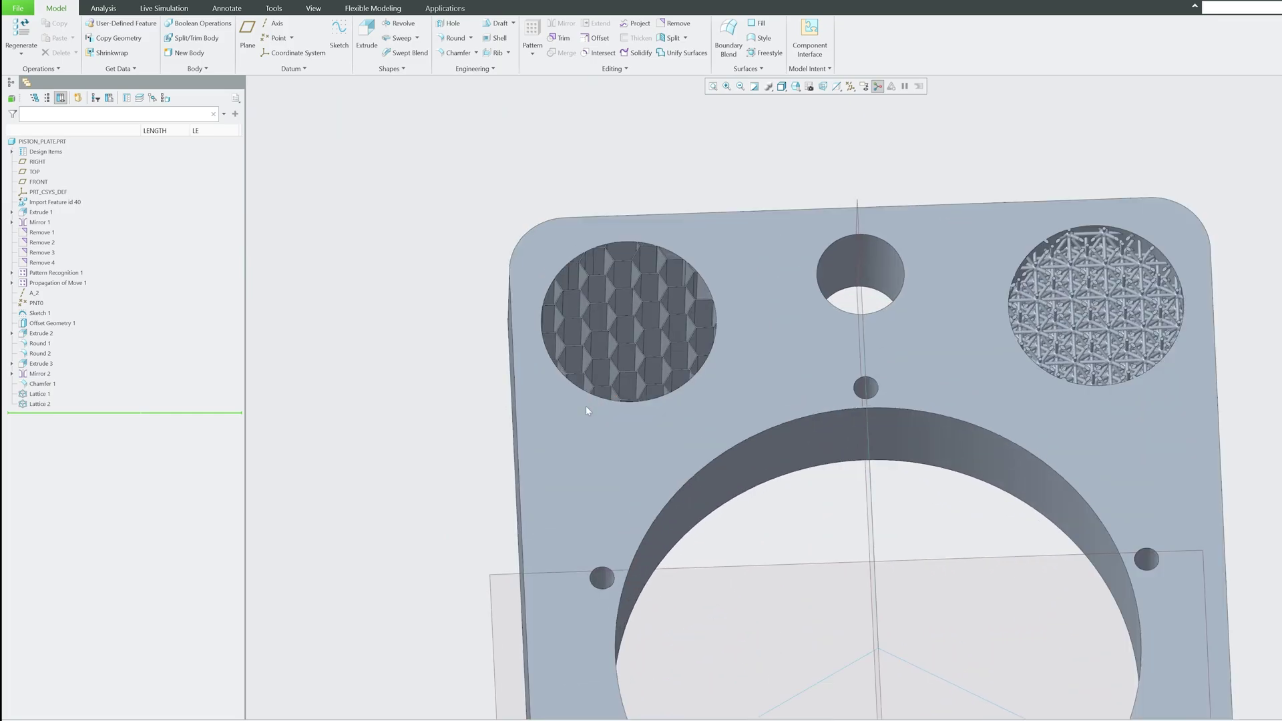
scroll(599, 366, up, 1)
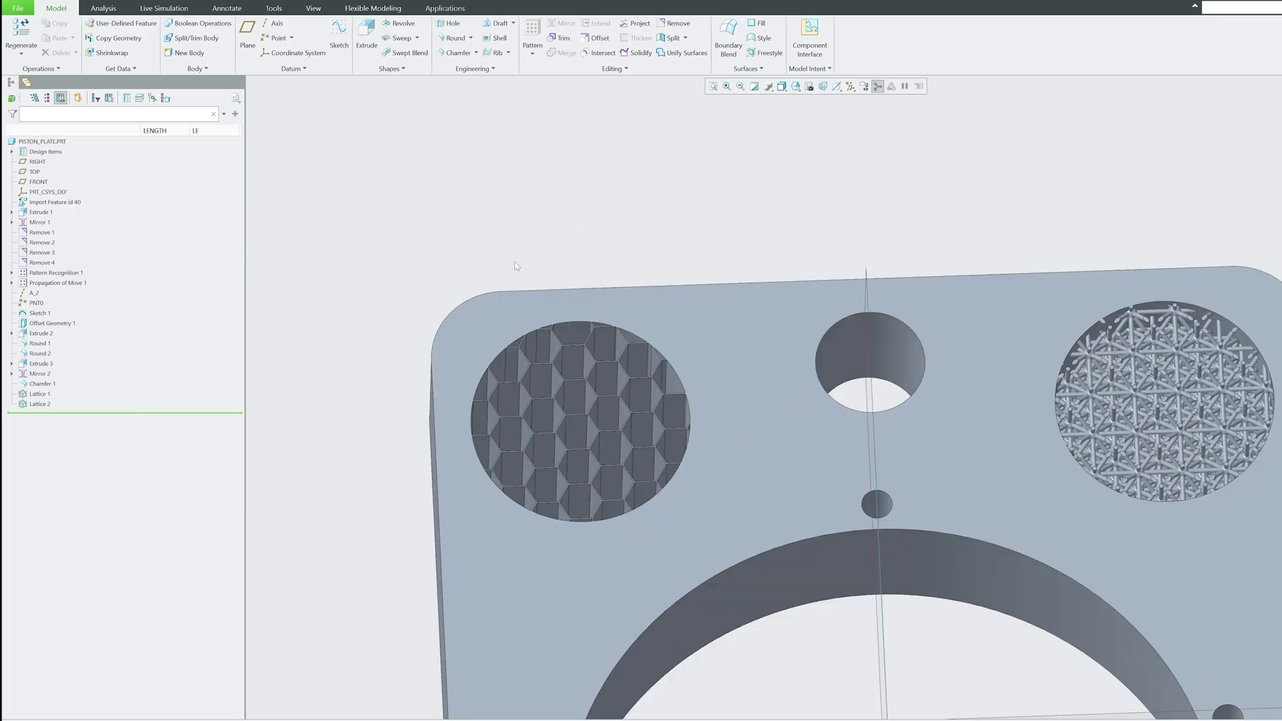
scroll(559, 351, down, 1)
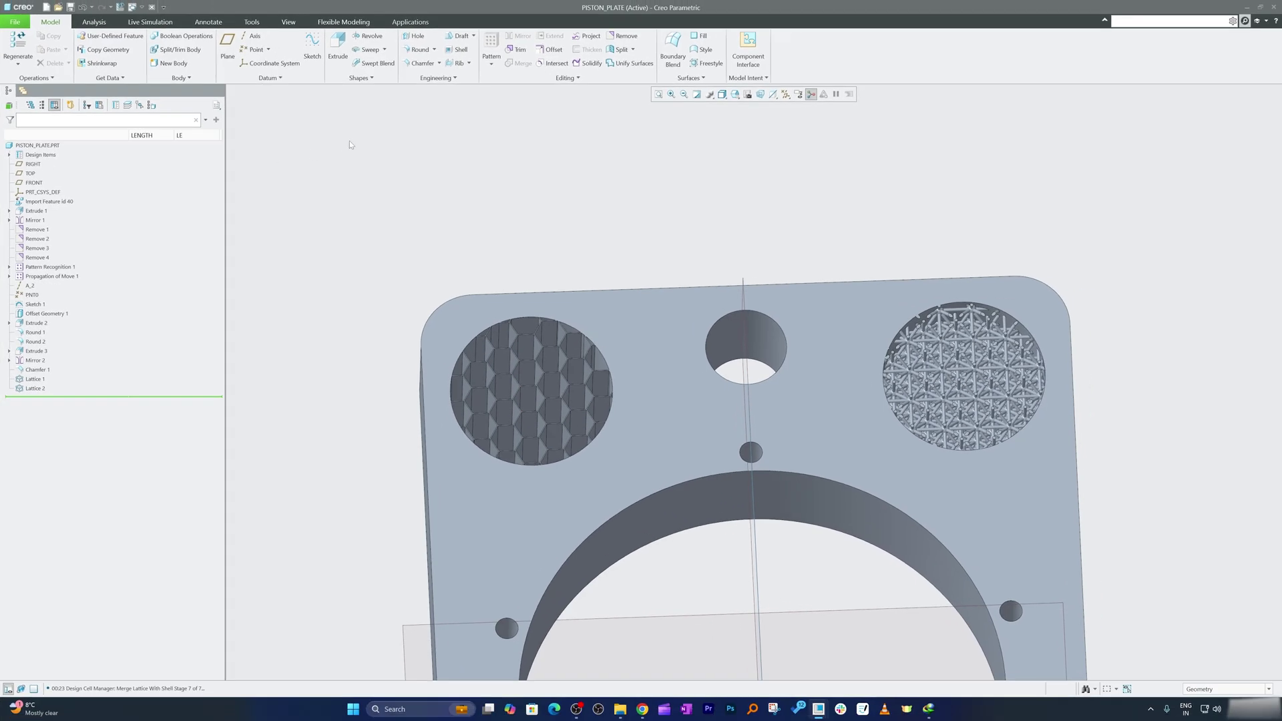
middle_drag(350, 144, 526, 138)
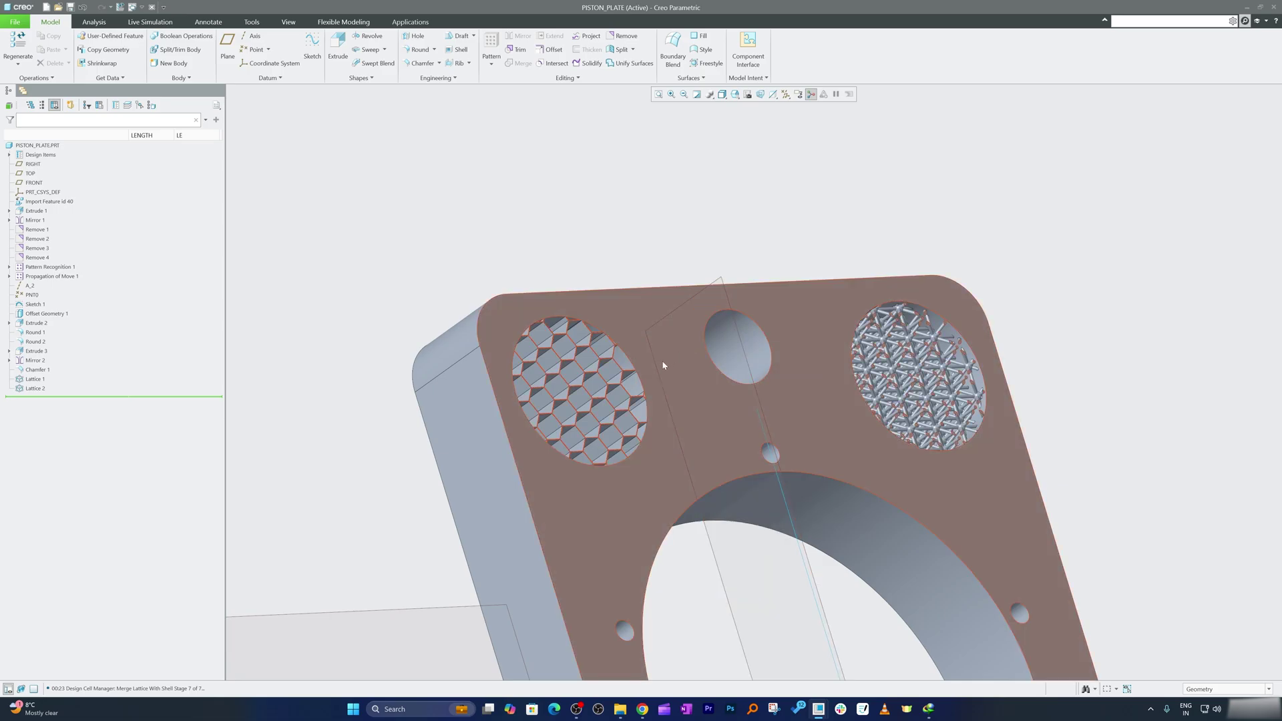
middle_drag(663, 365, 547, 383)
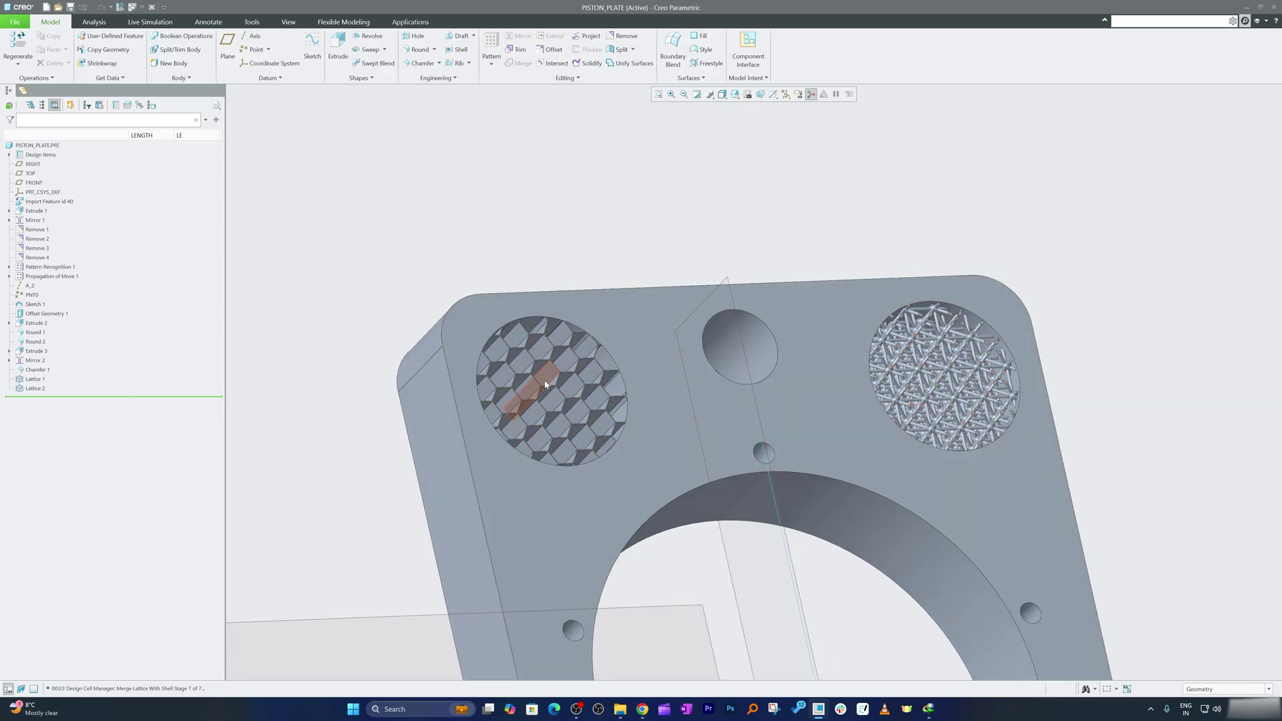